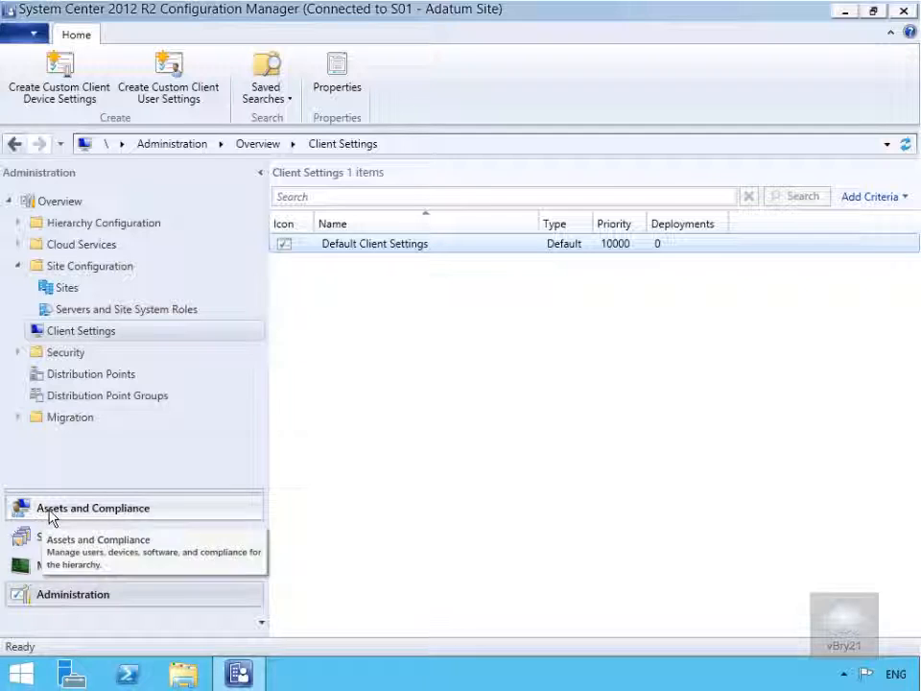
Start creating a new antimalware policy under Endpoint Protection in the Assets and Compliance workspace
click(51, 518)
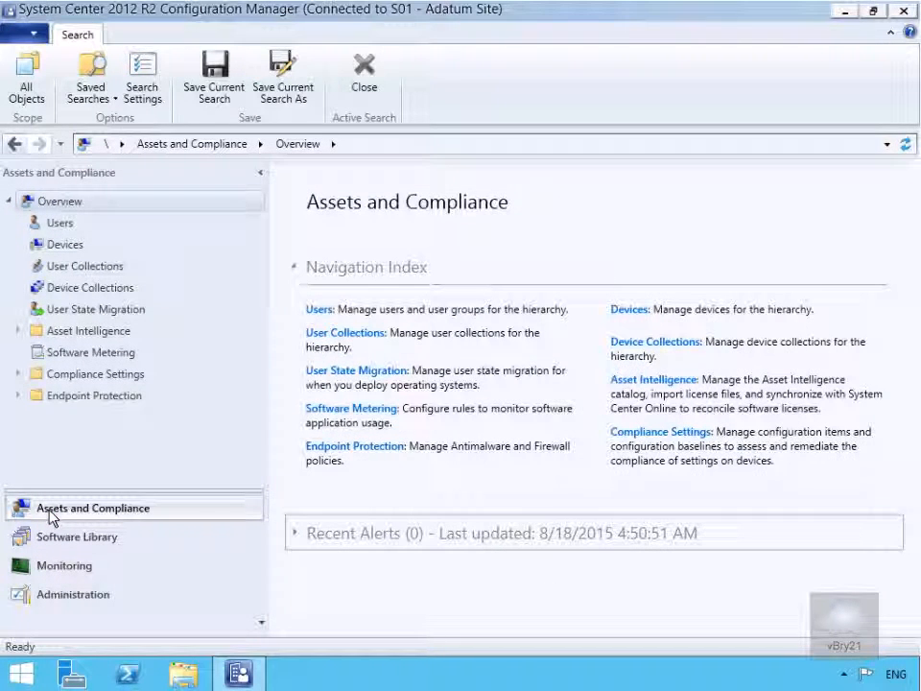
click(87, 398)
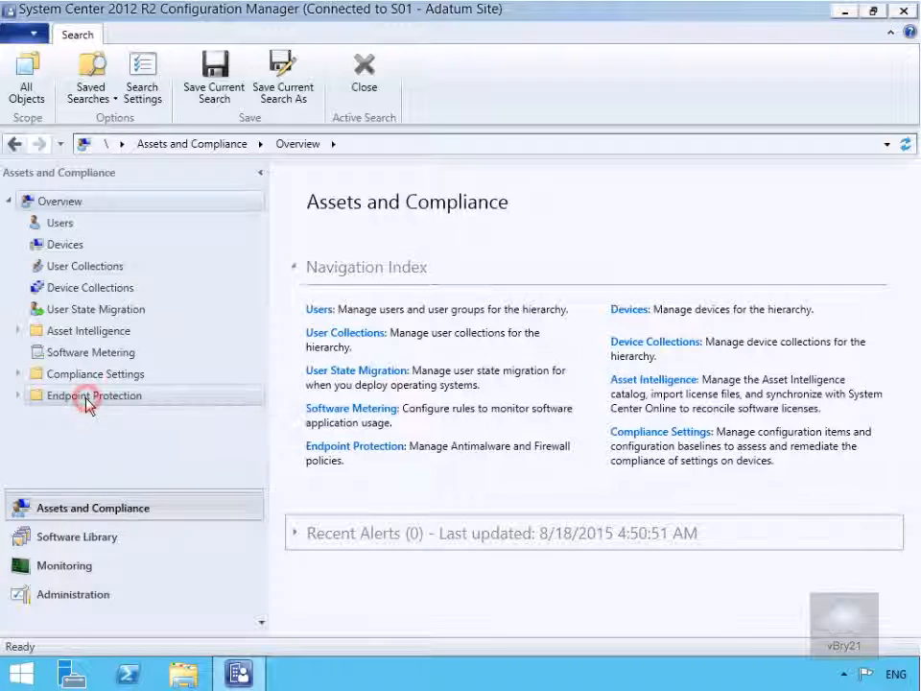
click(17, 396)
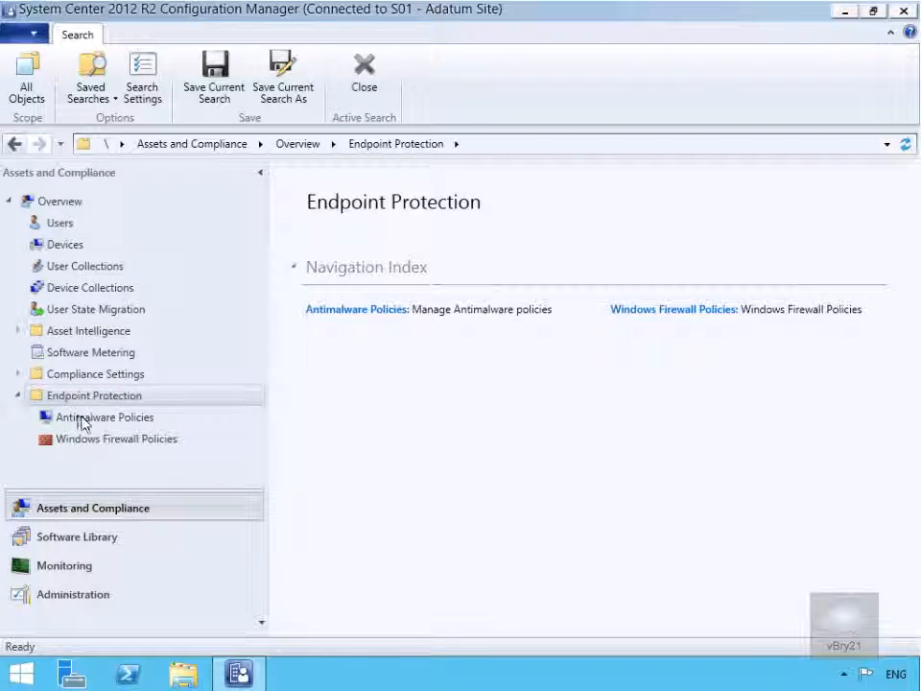
click(83, 420)
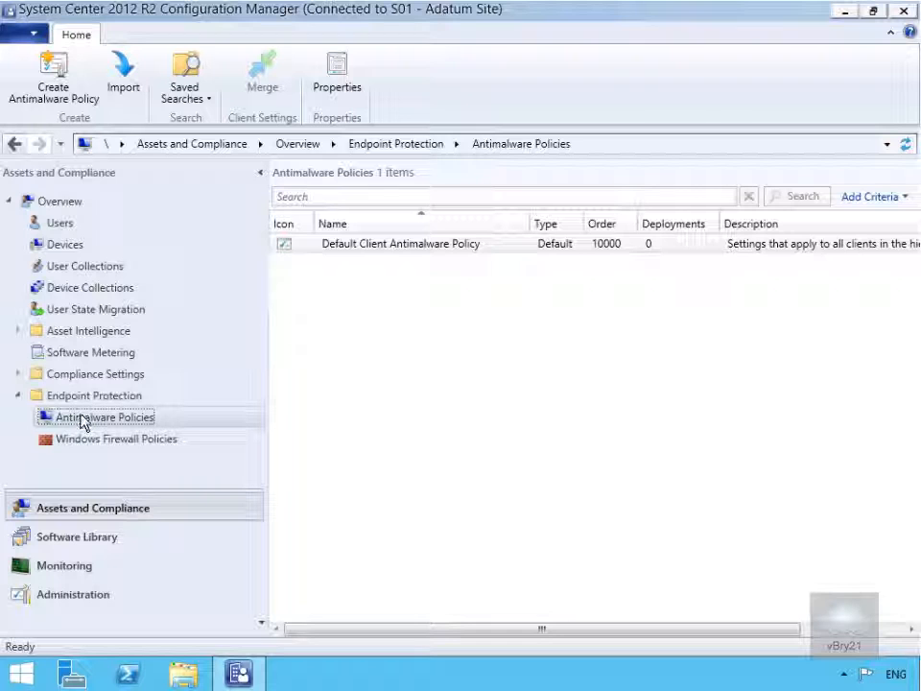
click(59, 103)
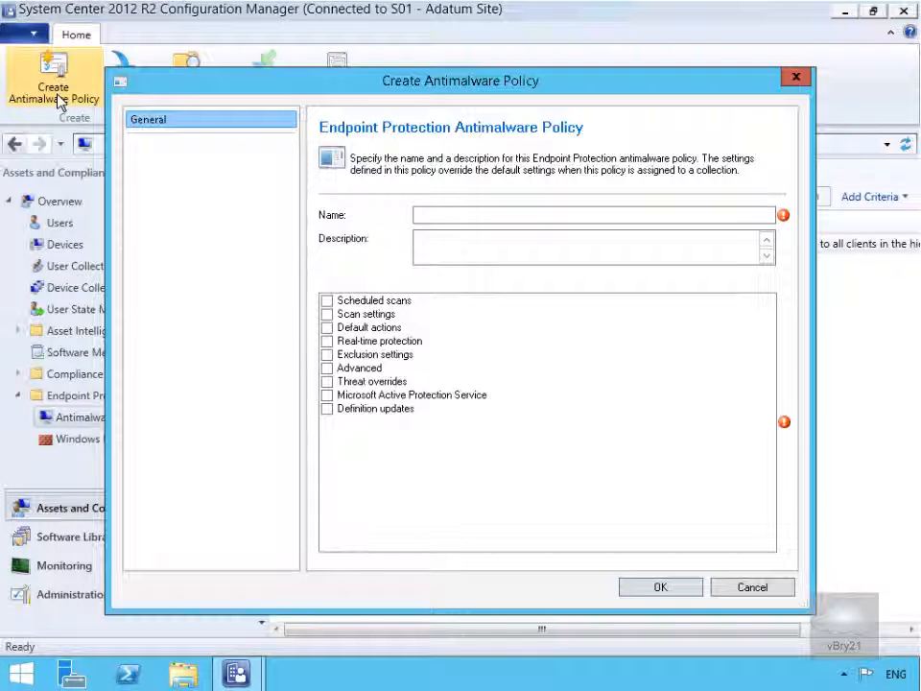
Name the policy "Windows 8.1 Client Policy" and describe it as "Windows 8.1 Antimalware policy"
click(429, 214)
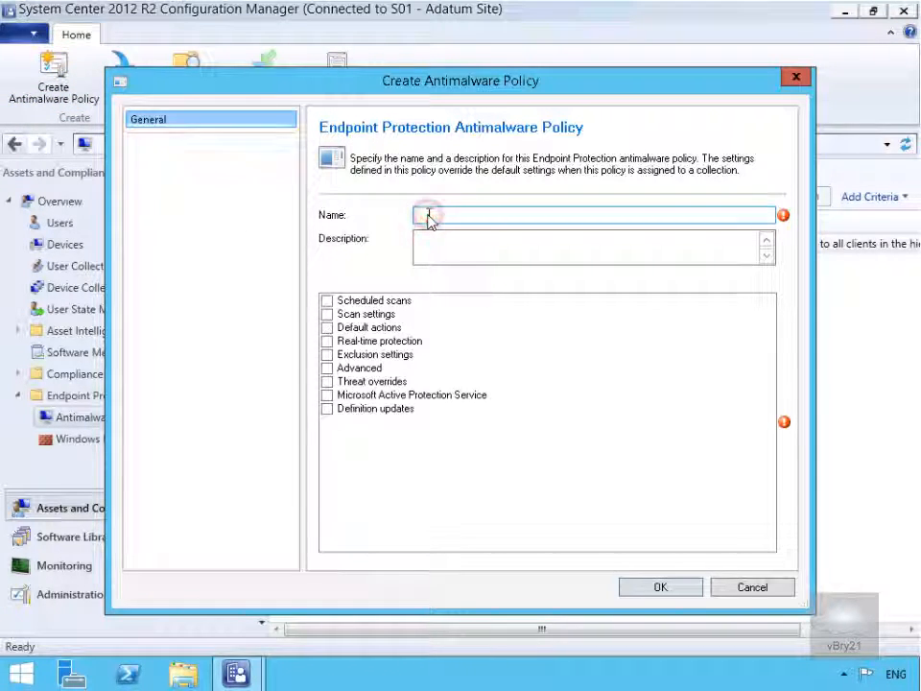
text(Windows 8.1 Client Policy)
key(Tab)
text(Windows 8.1 Antimalware policy)
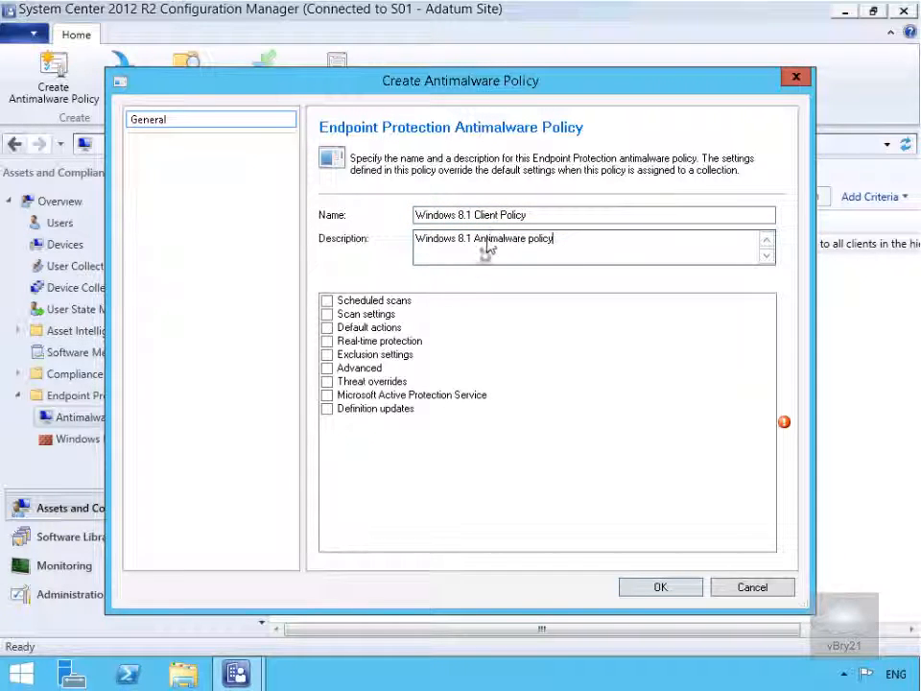
Include all nine setting groups in the policy, from Scheduled scans through Definition updates
click(401, 301)
click(327, 301)
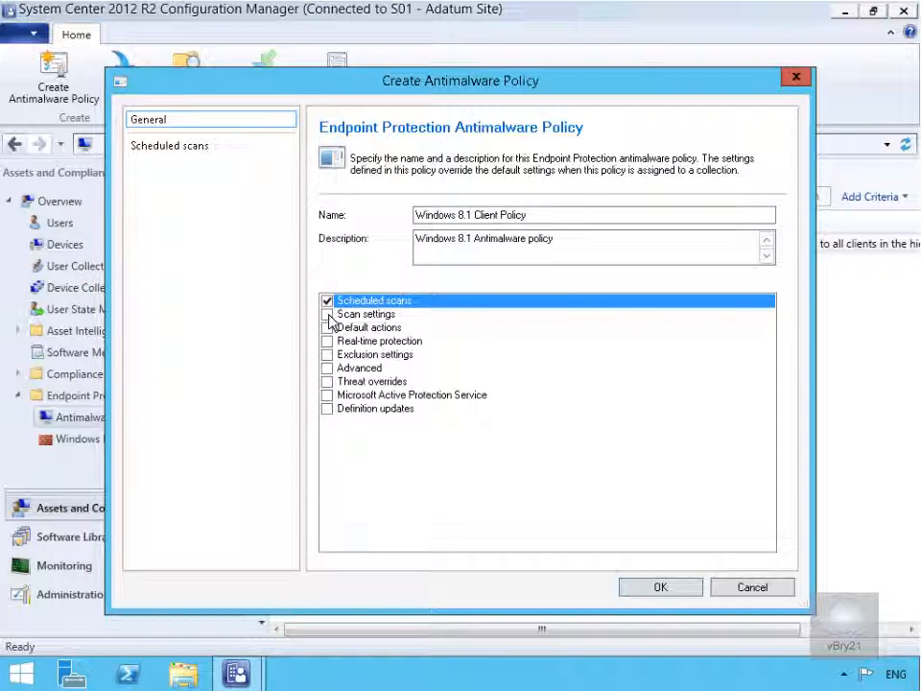
click(327, 314)
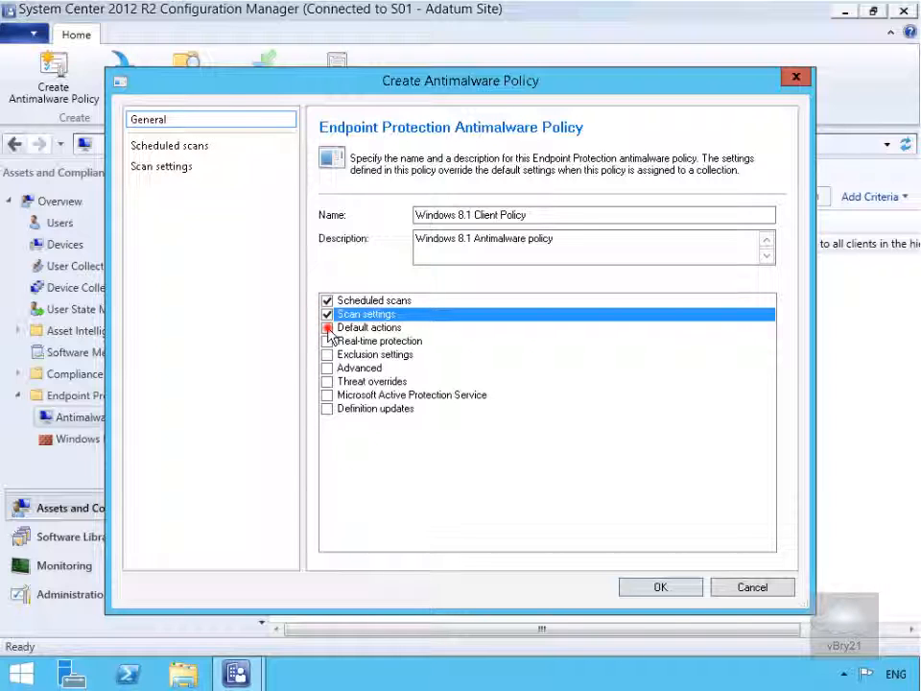
click(327, 328)
click(327, 342)
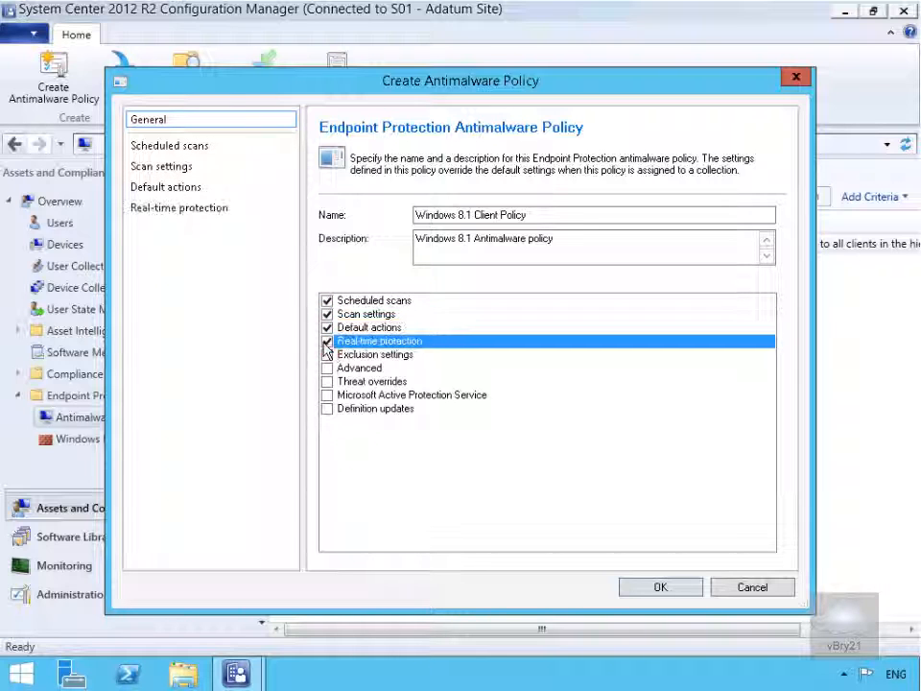
click(327, 355)
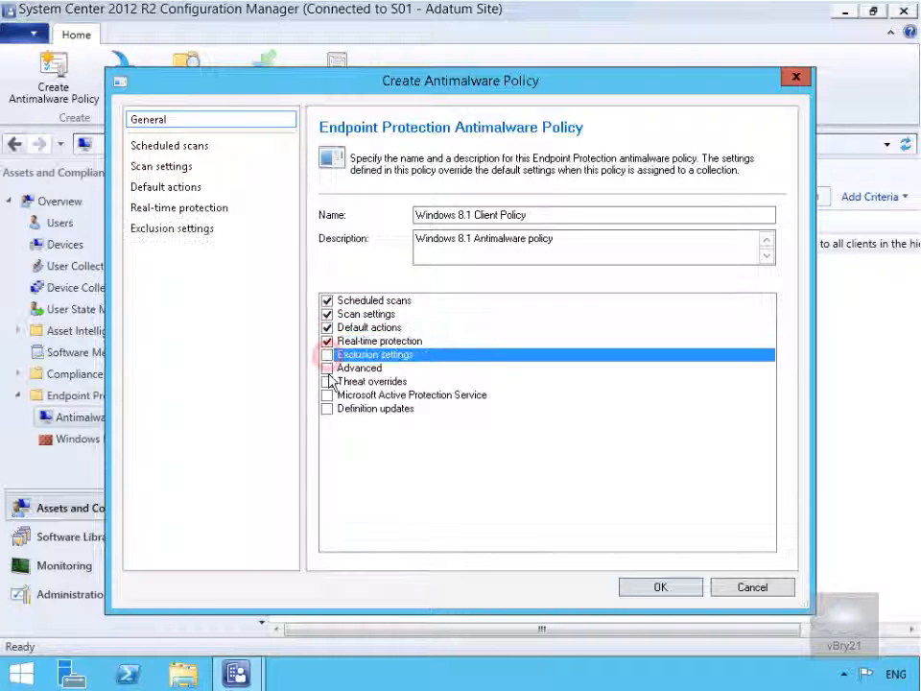
click(327, 368)
click(327, 382)
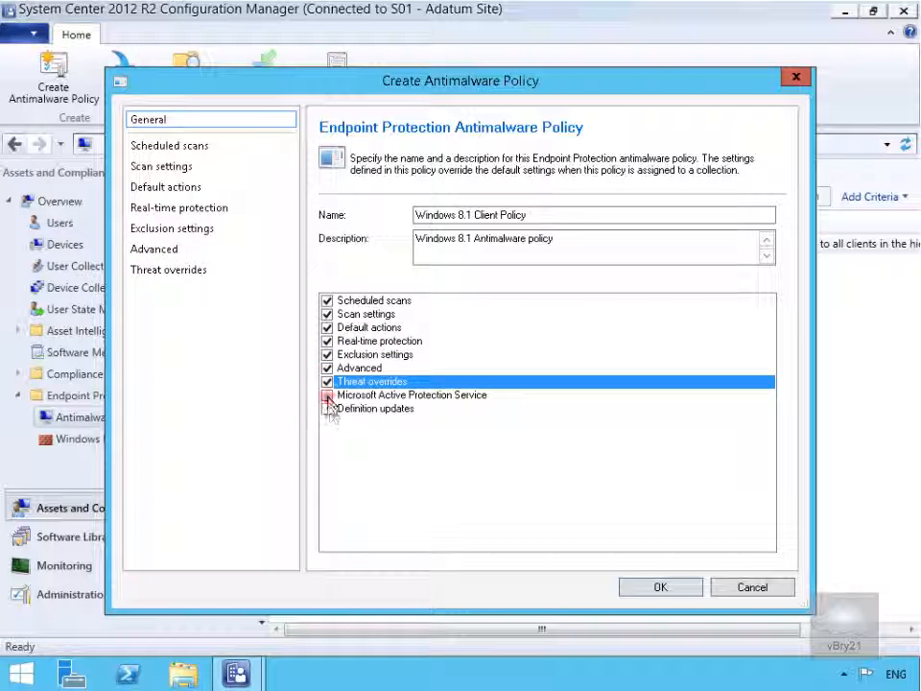
click(327, 395)
click(327, 408)
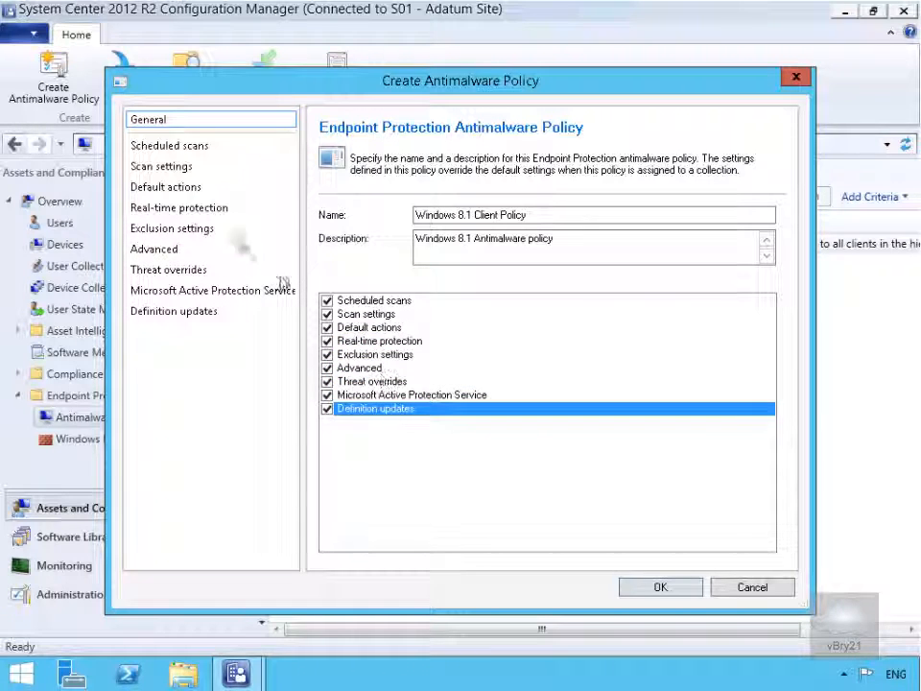
In the scheduled scan settings, set both the daily quick scan and the check for latest definition updates before scanning to Yes
click(201, 146)
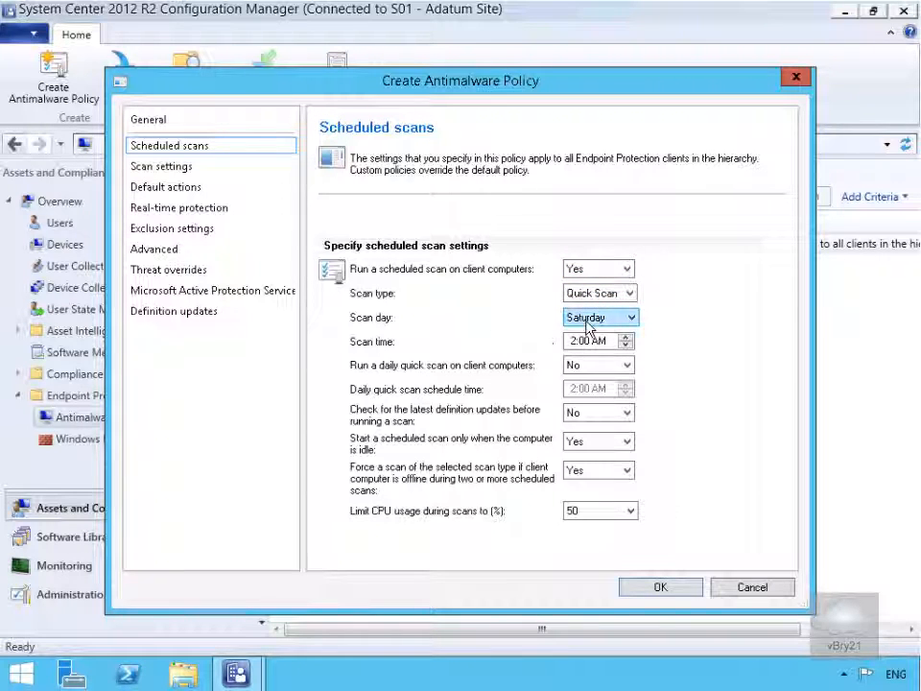
click(581, 372)
click(580, 393)
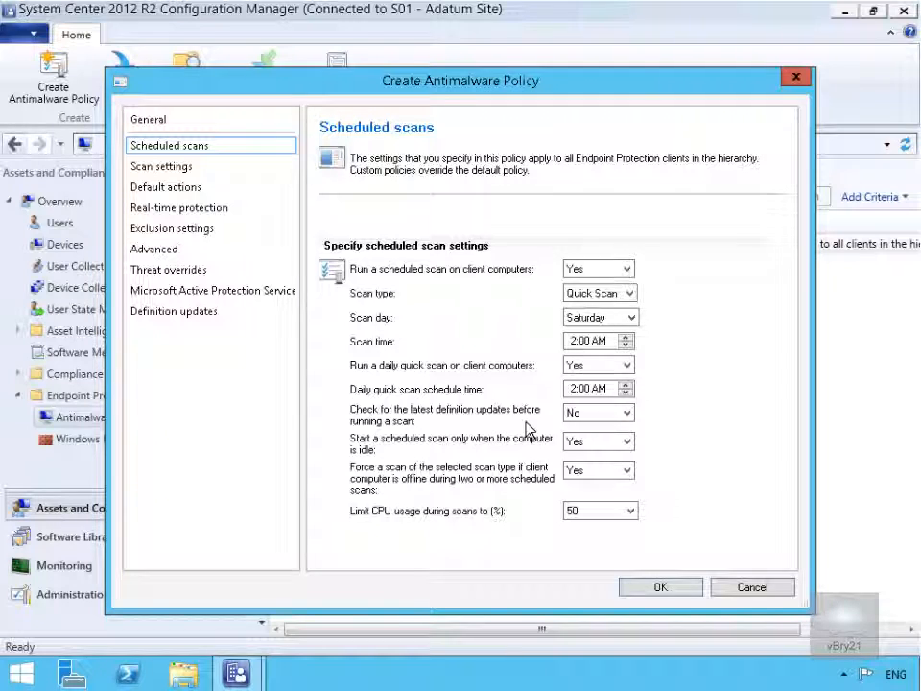
click(570, 420)
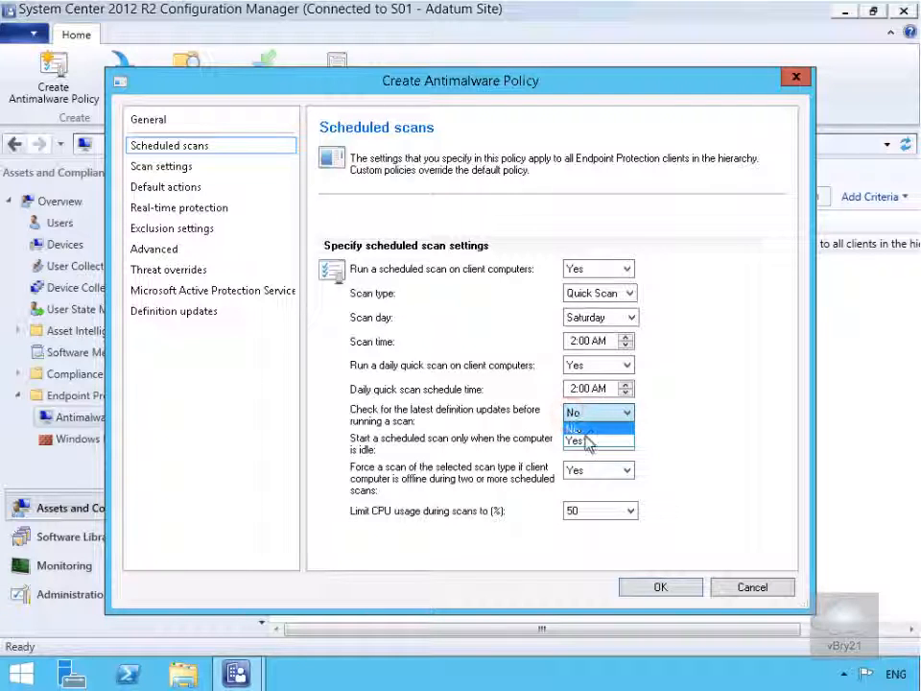
click(587, 440)
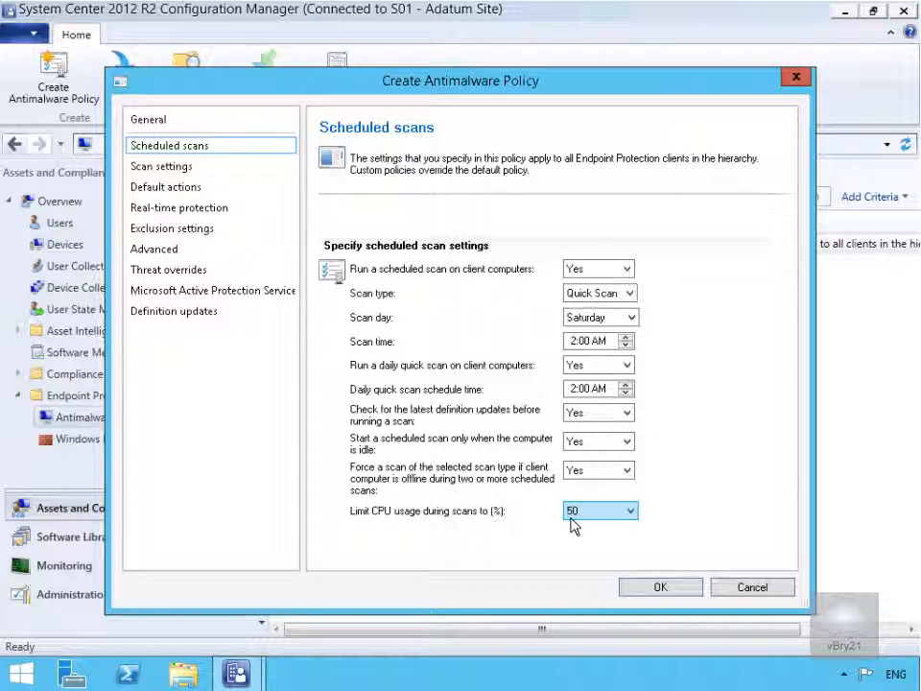
In the scan settings, set scanning of removable storage devices such as USB drives to Yes
click(173, 167)
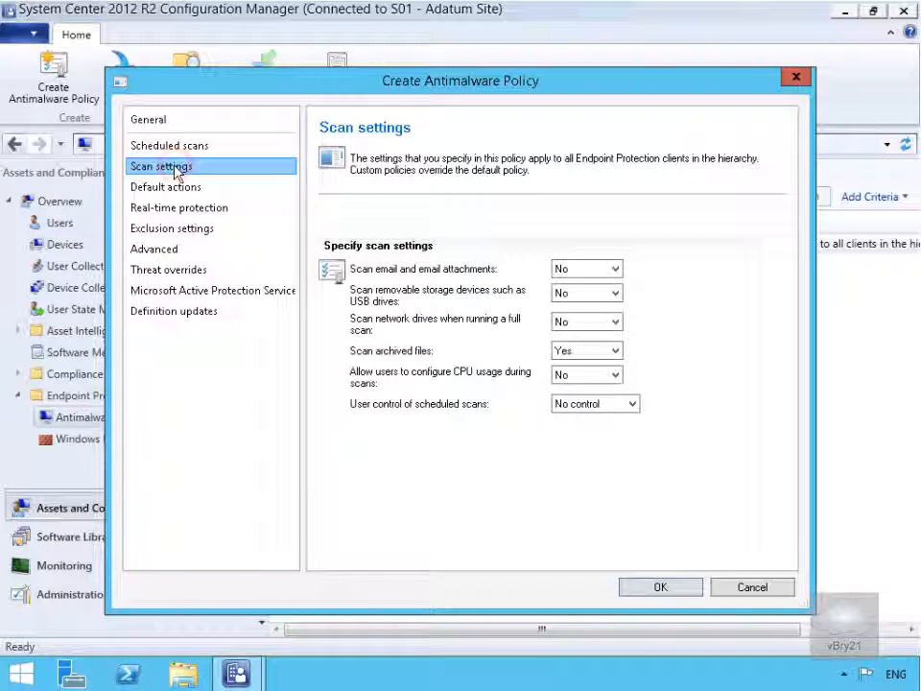
click(261, 246)
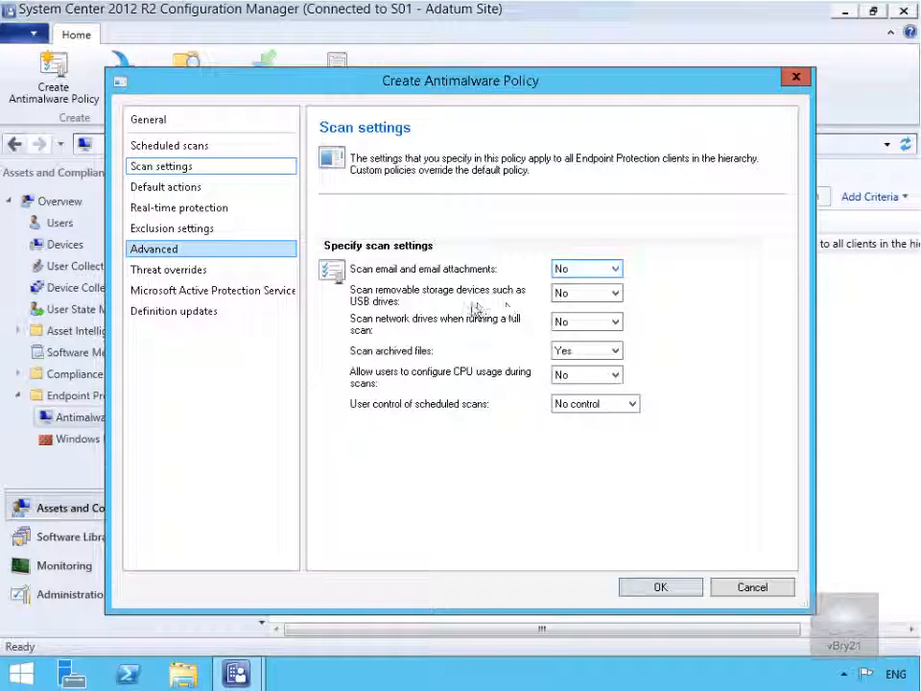
click(570, 293)
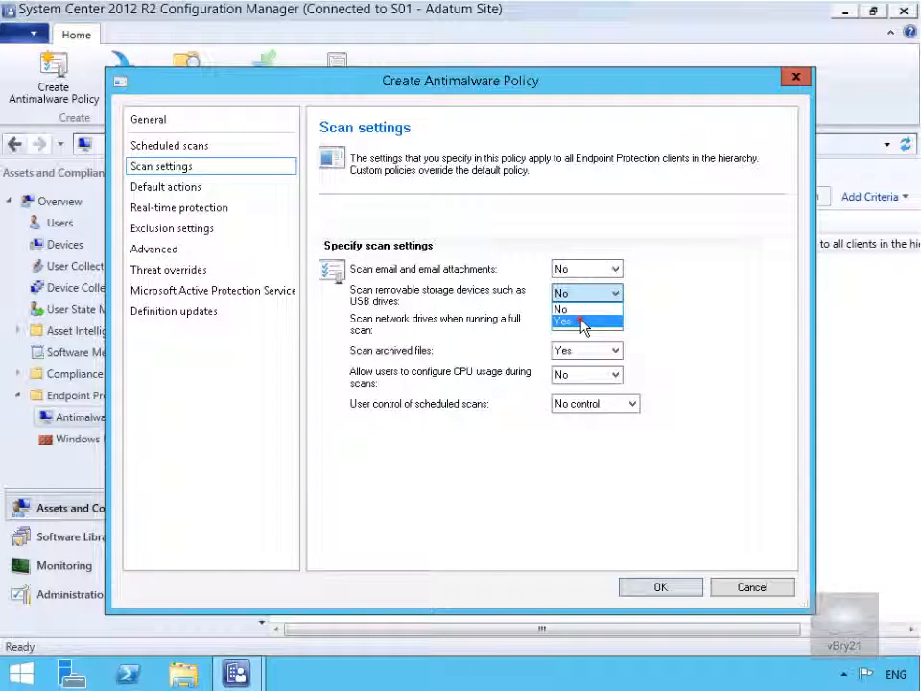
click(581, 321)
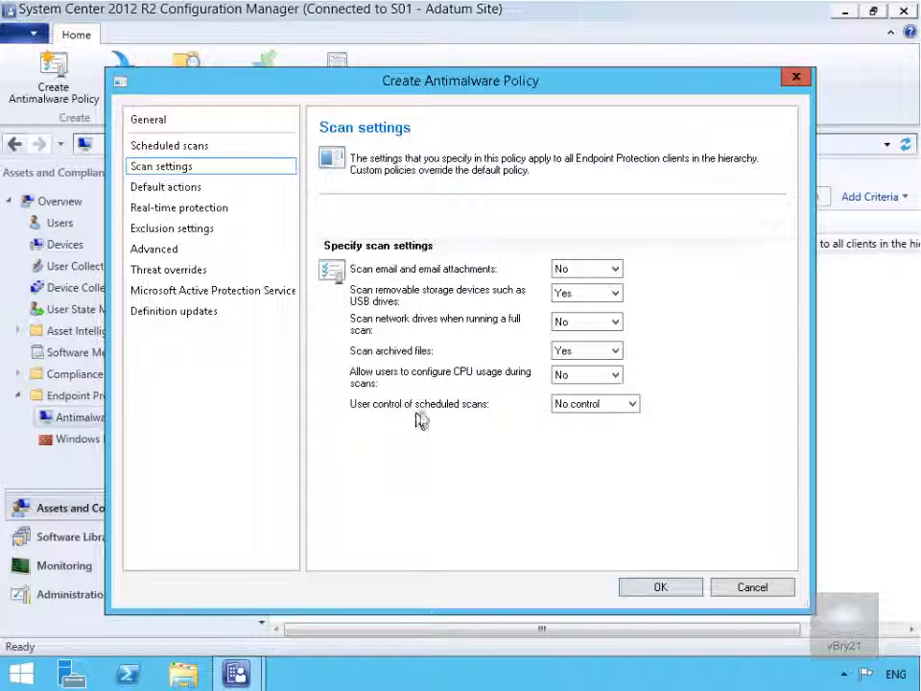
Set the default action for Severe threats to Remove and accept the warning
click(169, 190)
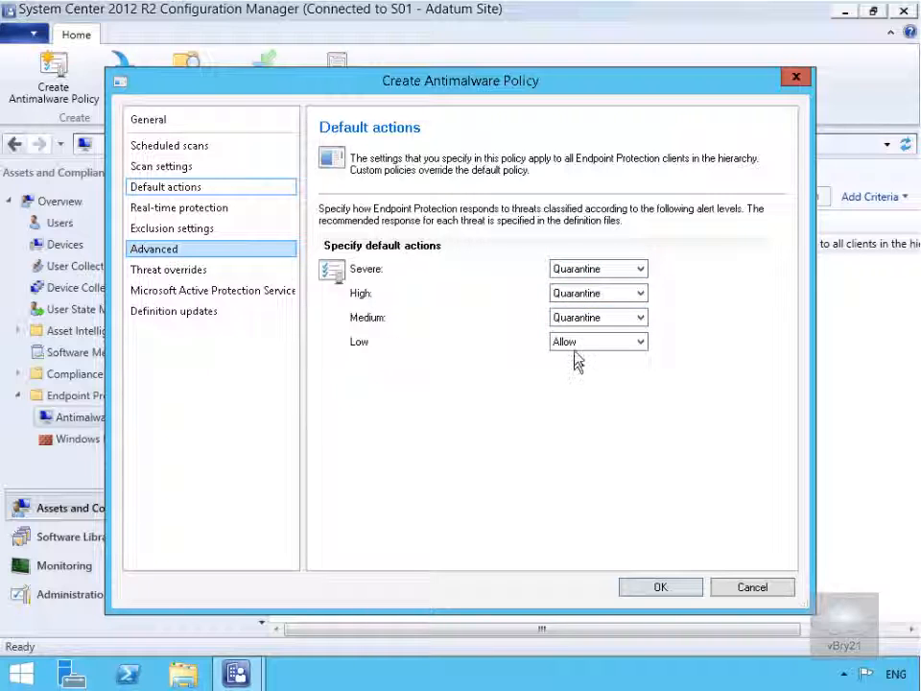
click(589, 272)
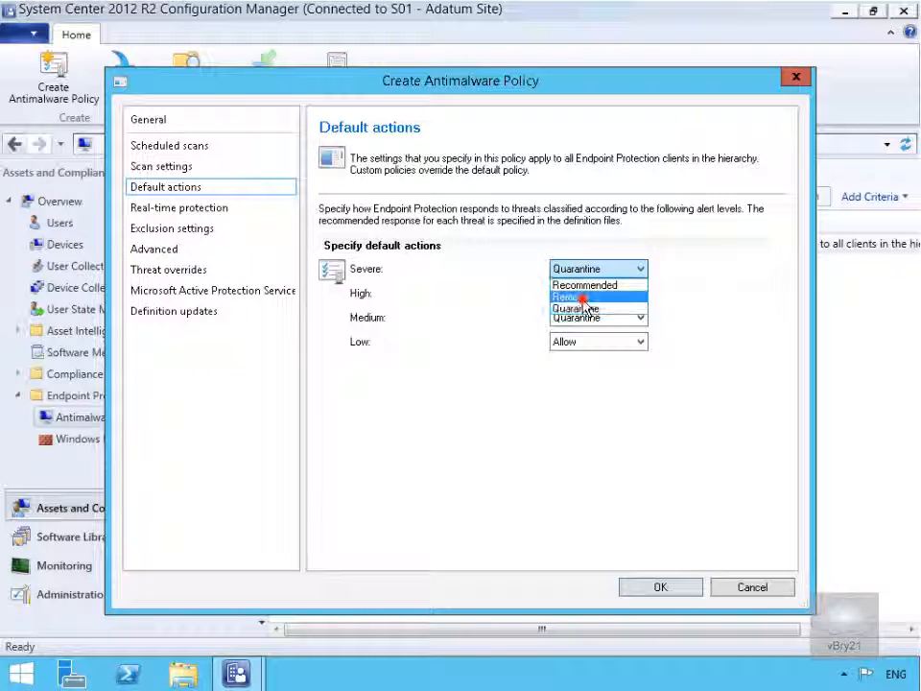
click(580, 298)
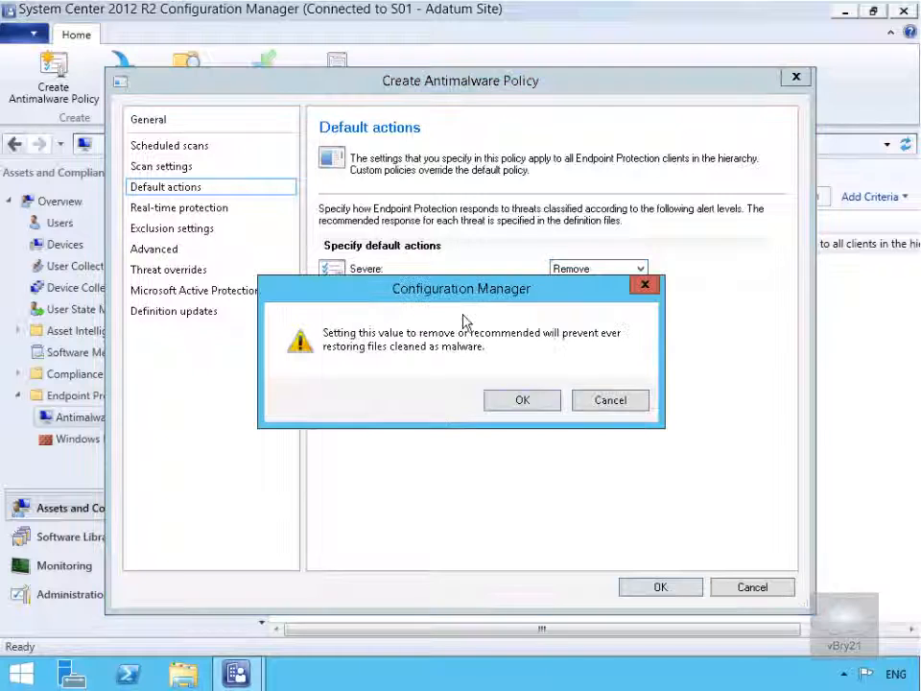
click(519, 401)
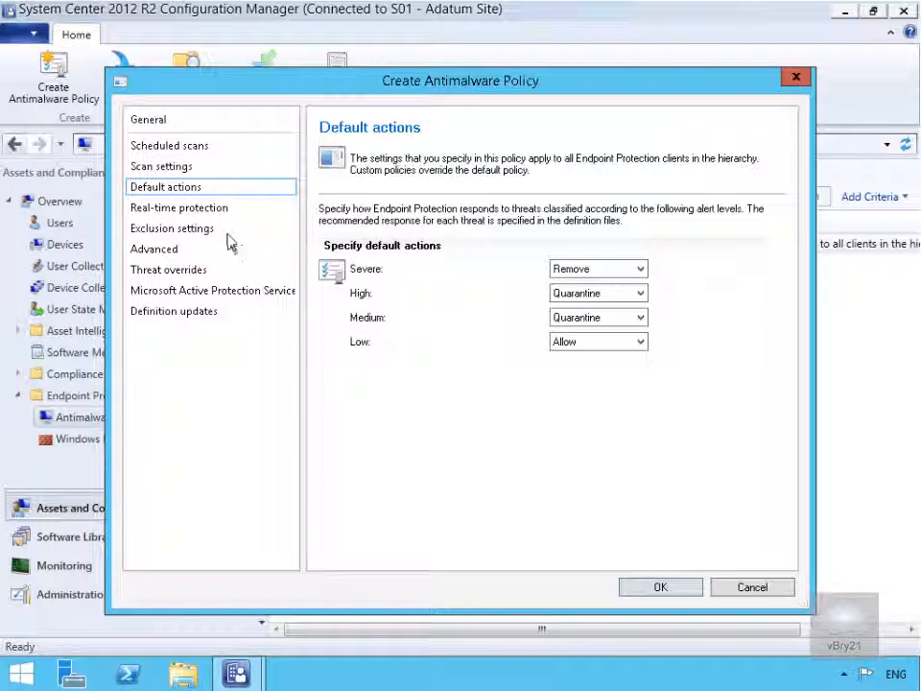
In the real-time protection settings, set the system file scanning option to "Scan incoming files only"
click(209, 208)
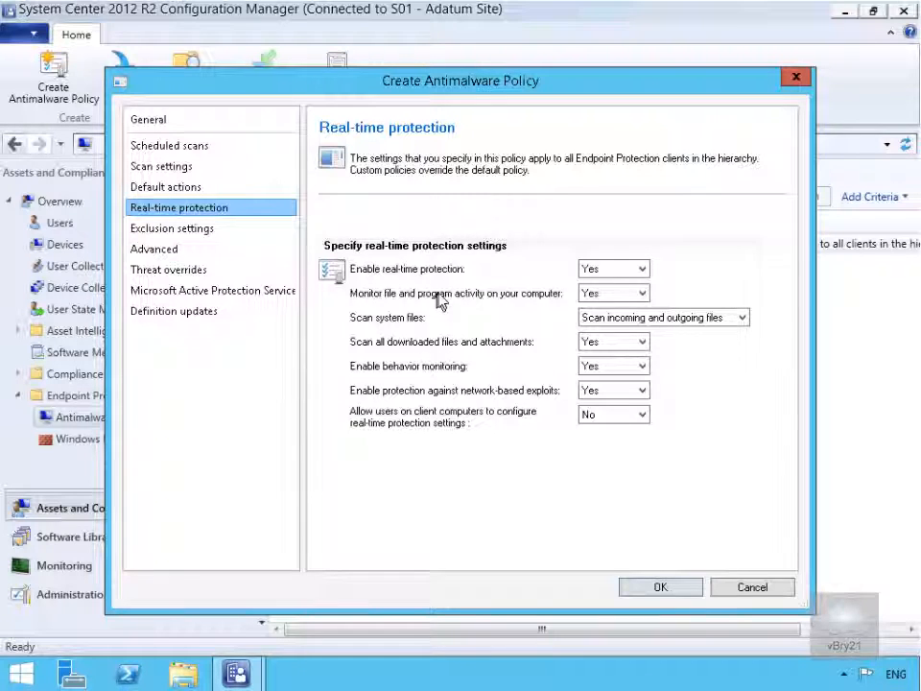
click(589, 302)
click(596, 329)
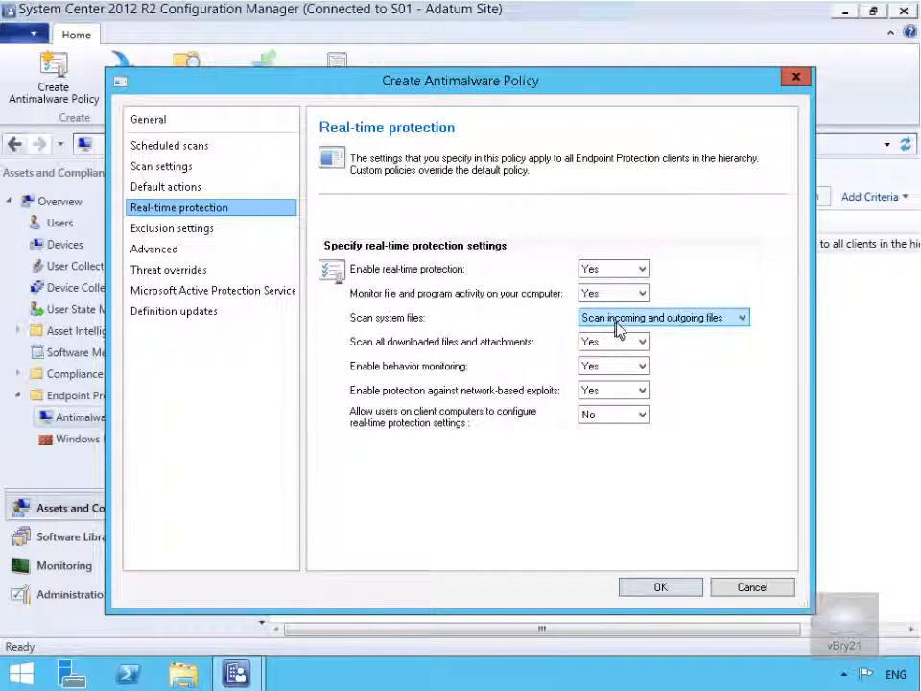
click(631, 324)
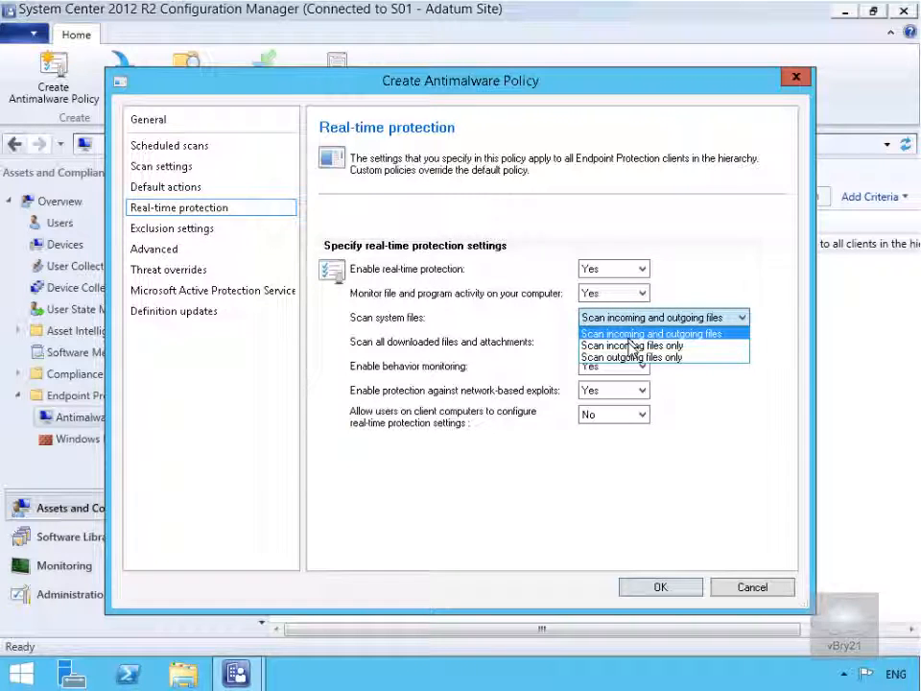
click(632, 346)
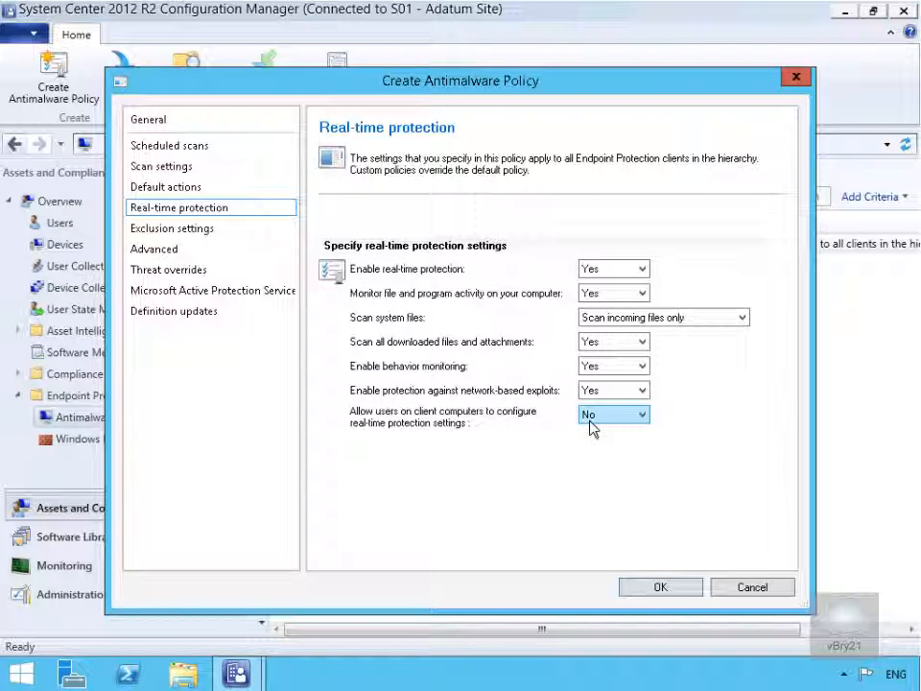
Review the policy's exclusion settings and the advanced options for restore points, the client user interface and client notifications
click(202, 234)
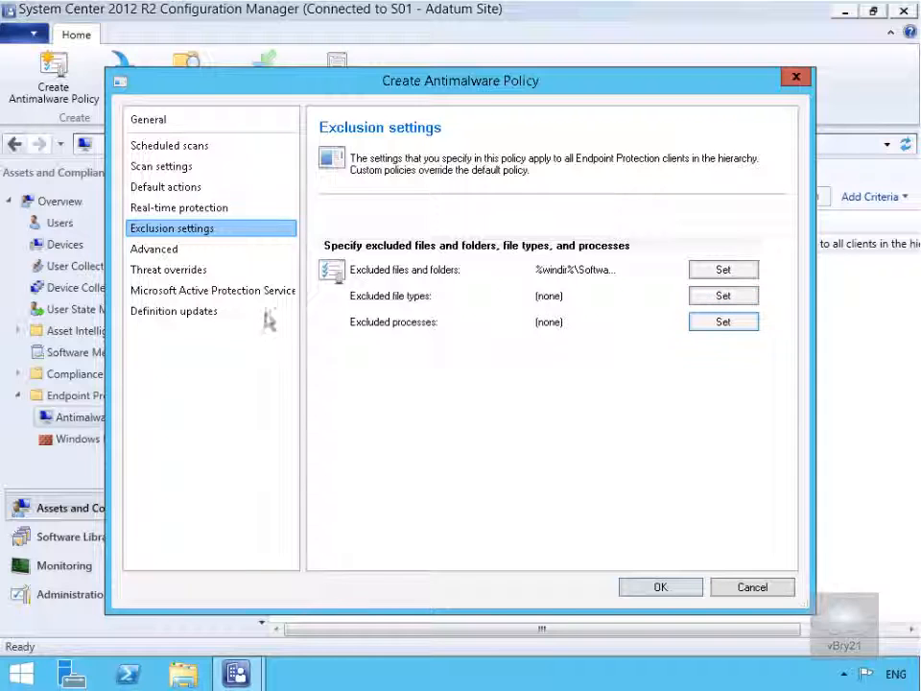
click(139, 251)
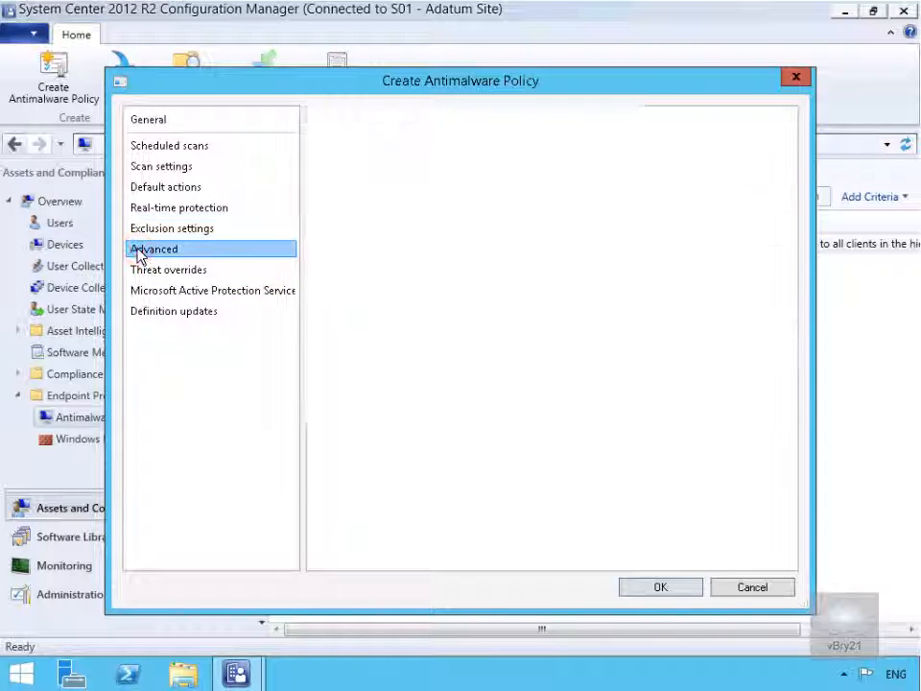
click(185, 270)
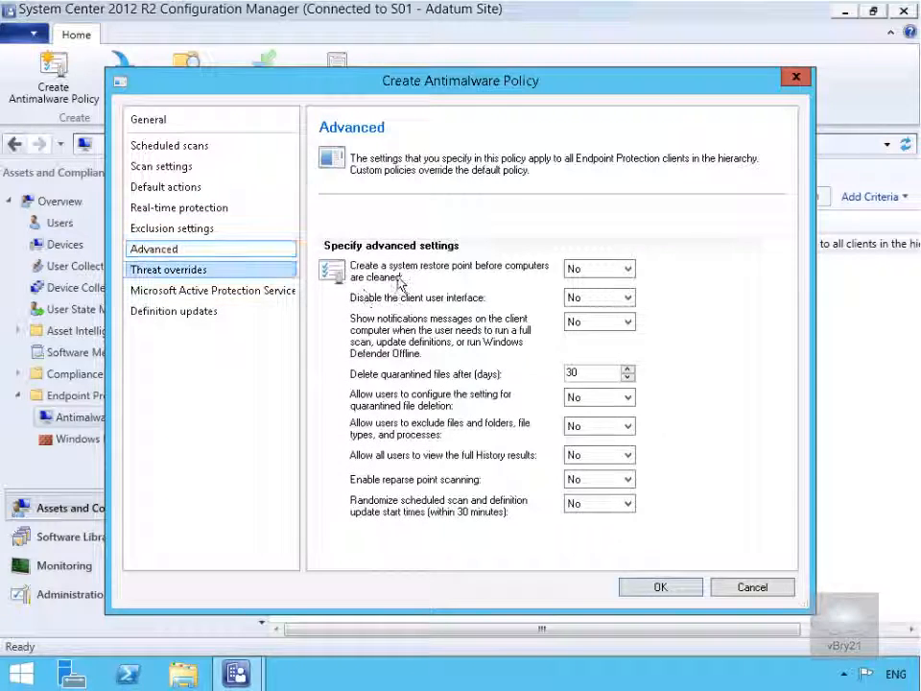
click(575, 270)
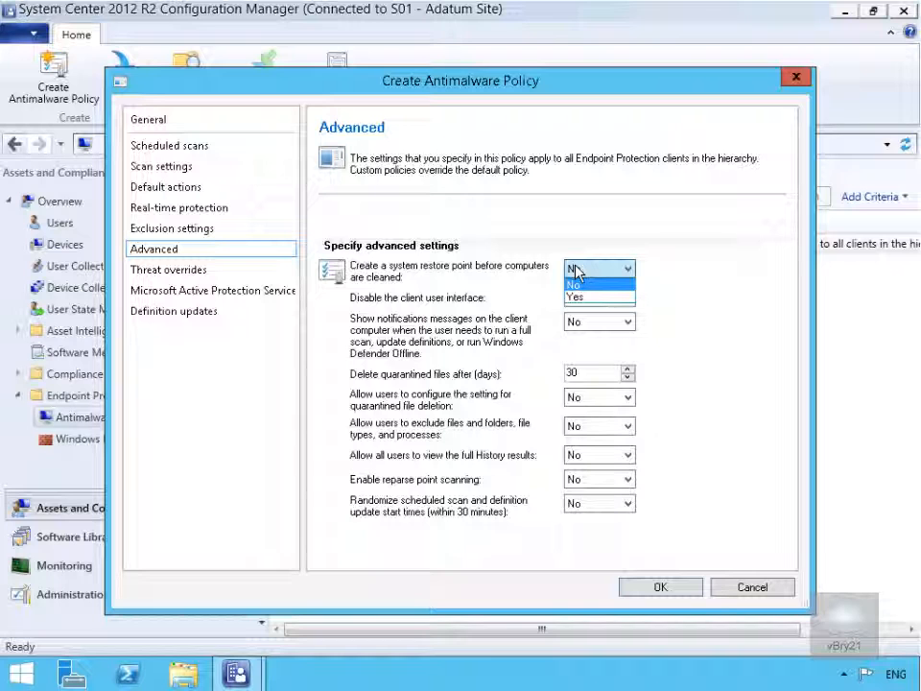
click(576, 271)
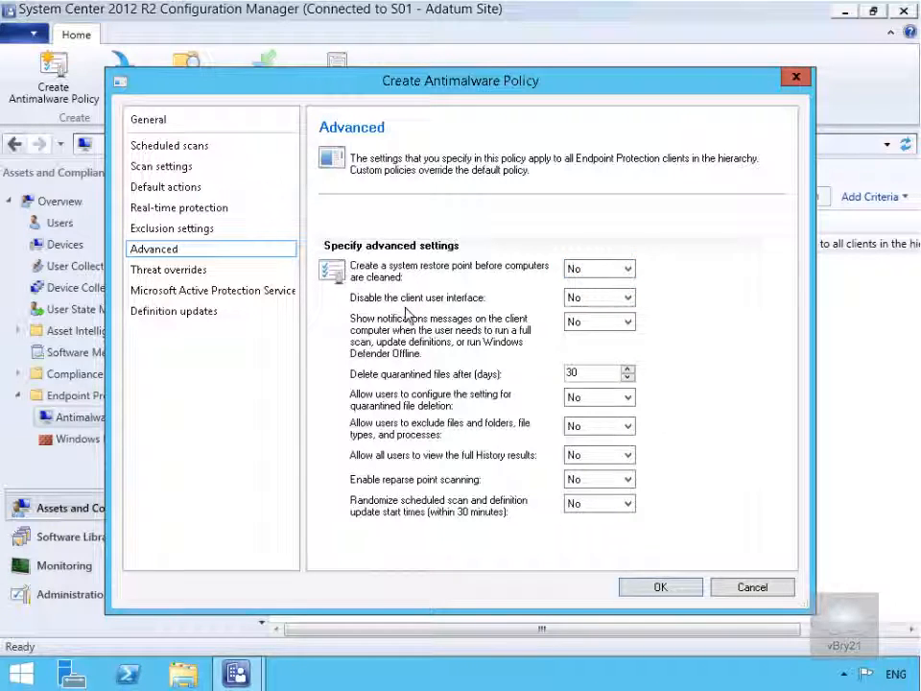
click(579, 305)
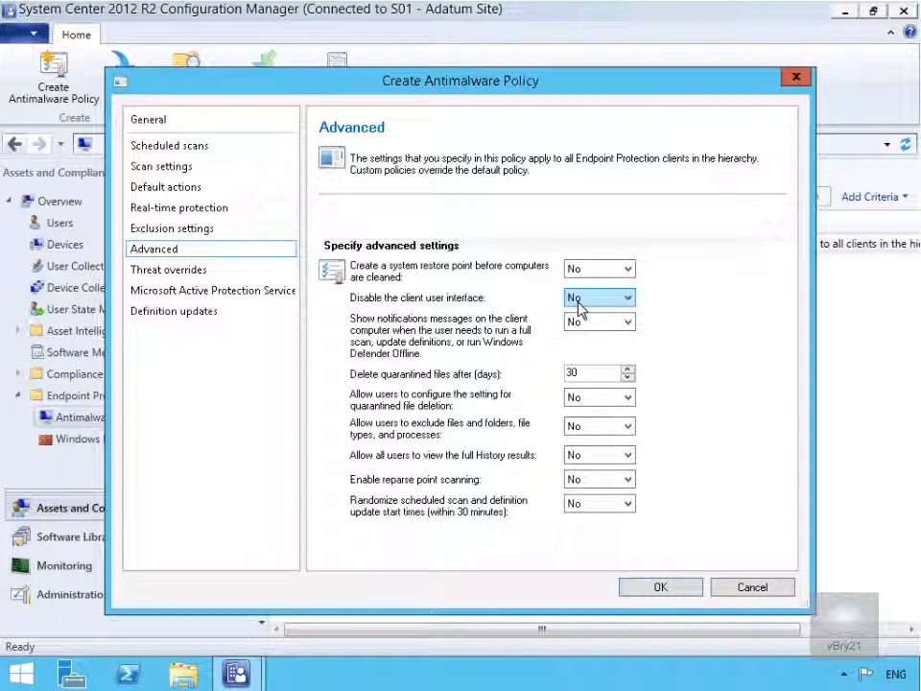
click(578, 301)
click(580, 324)
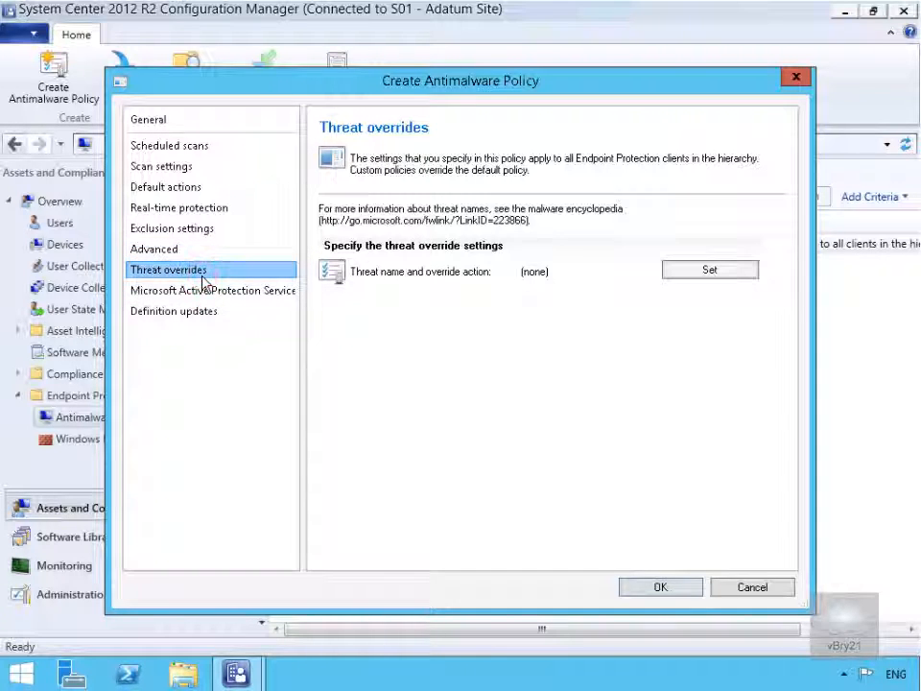
Look at the threat override configuration without adding an override, and view the Microsoft Active Protection Service settings
click(268, 290)
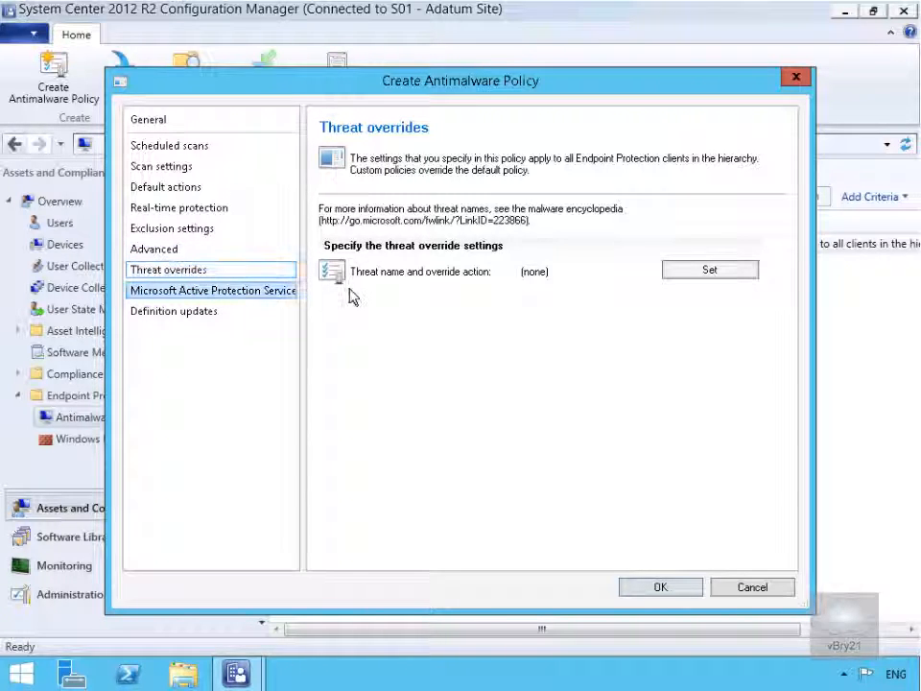
click(695, 275)
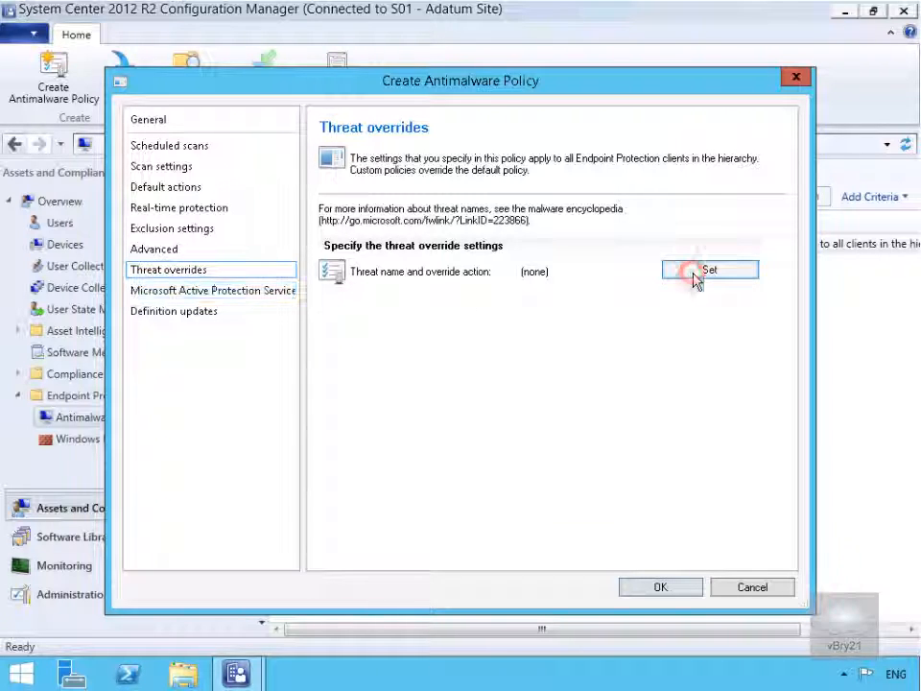
click(639, 514)
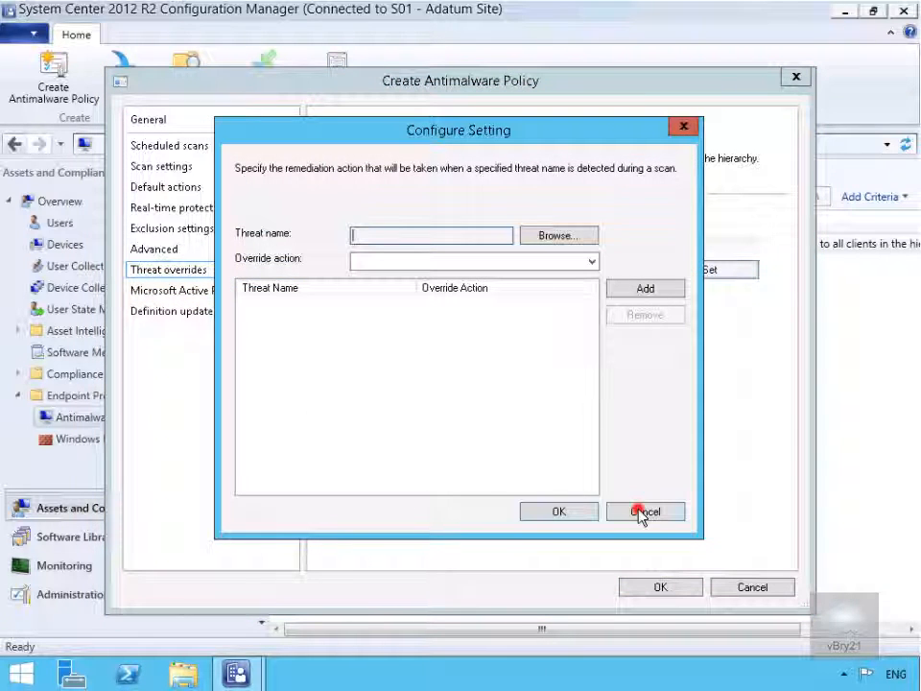
click(192, 303)
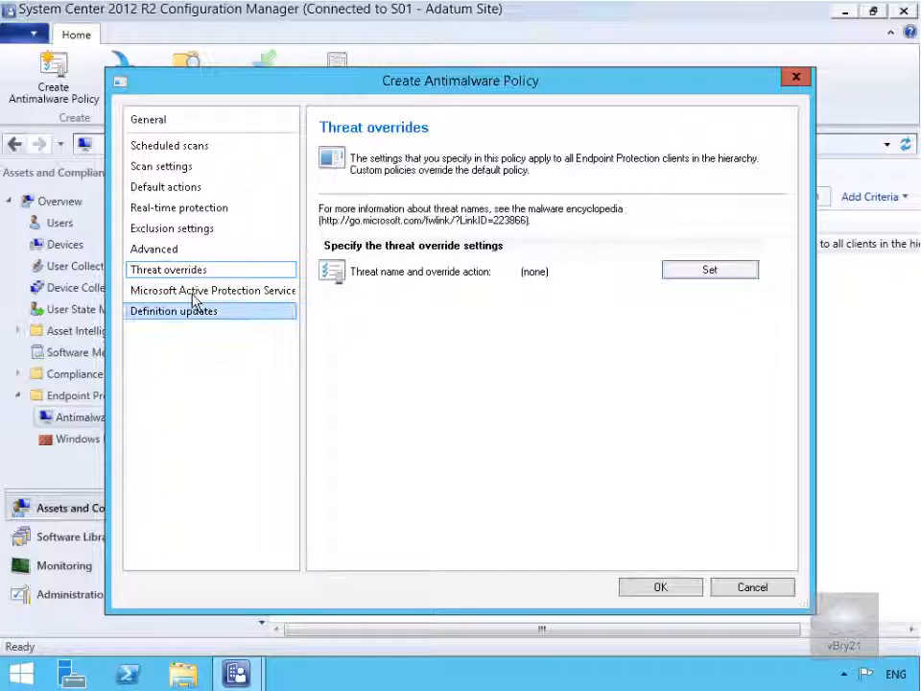
click(192, 293)
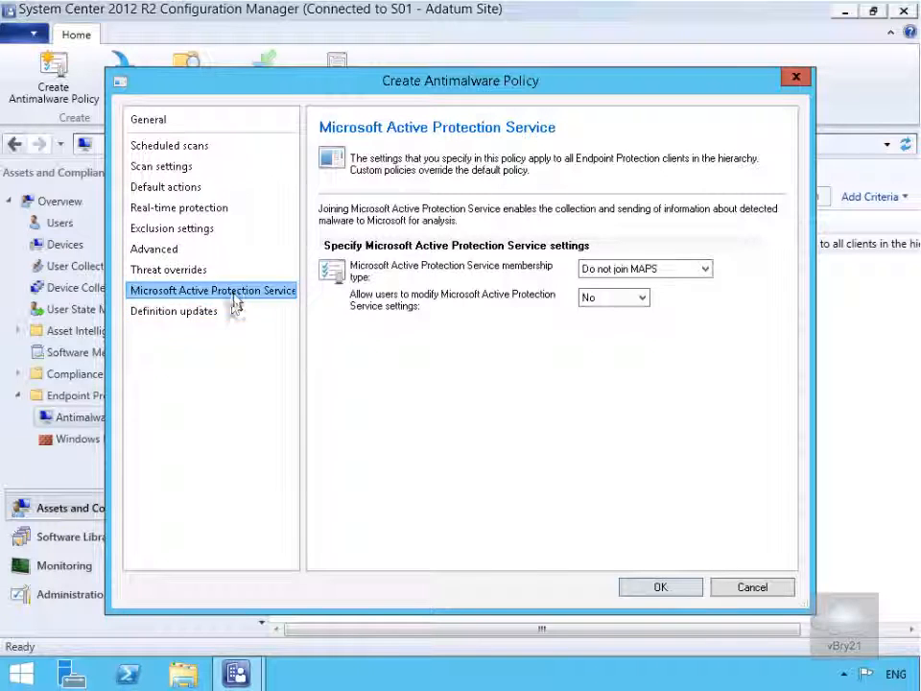
Review how clients receive definition updates, and save the new antimalware policy
click(201, 316)
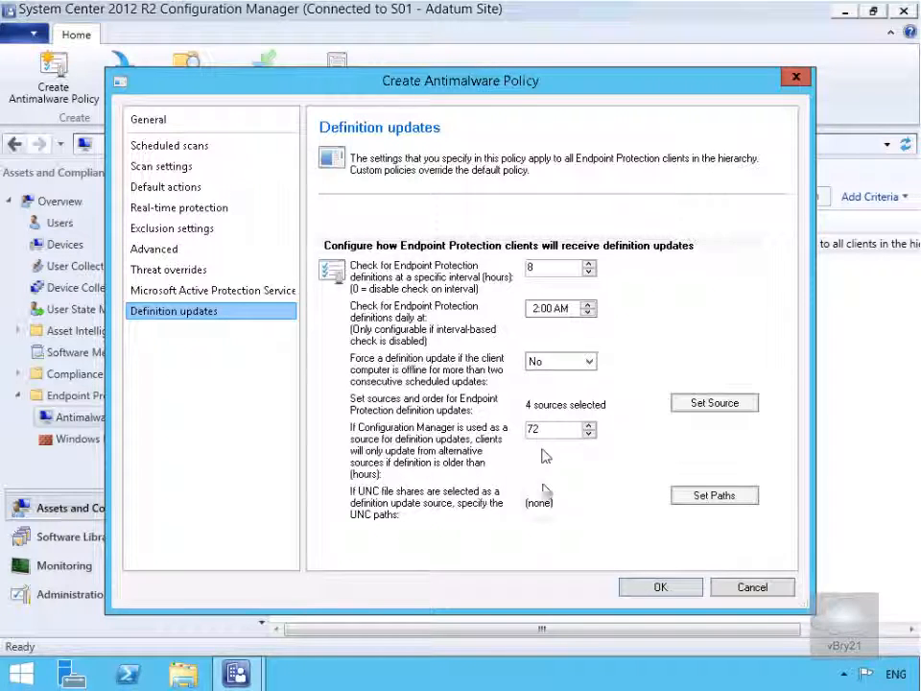
click(462, 288)
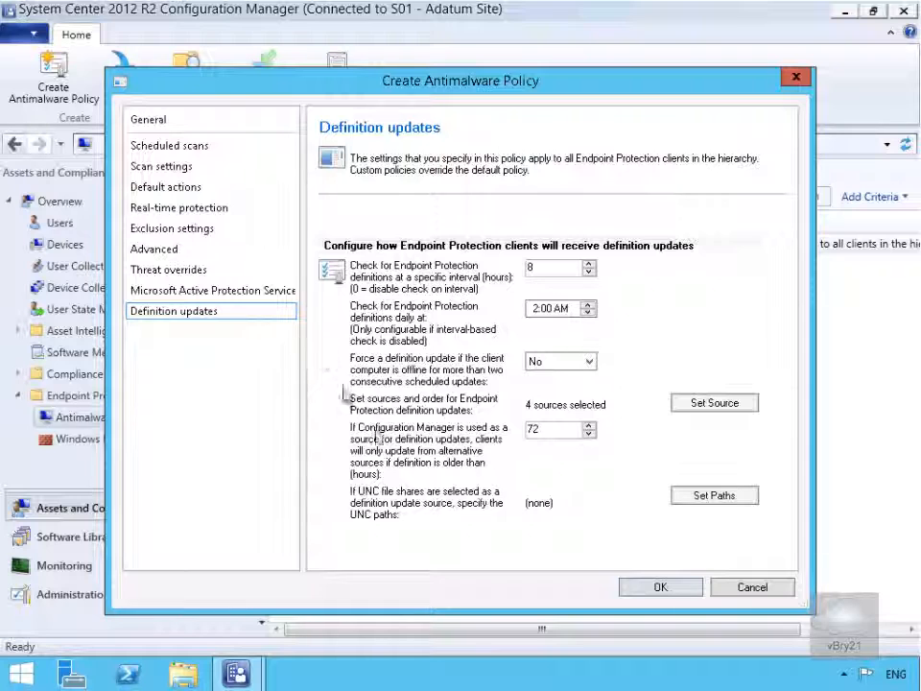
click(685, 589)
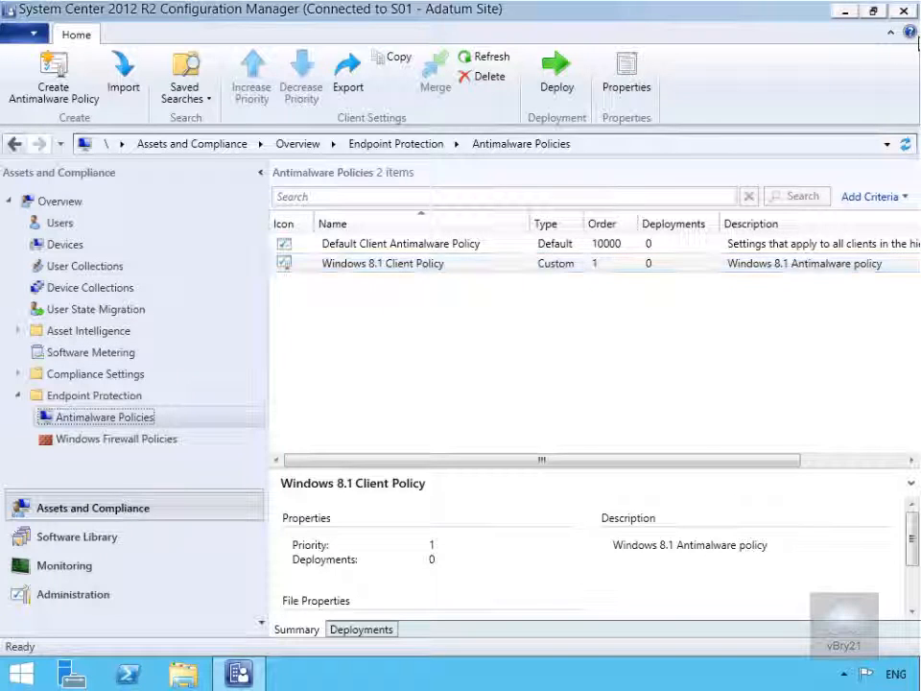
Deploy the Windows 8.1 Client Policy to the All Windows 8.1 Workstations device collection
right_click(460, 270)
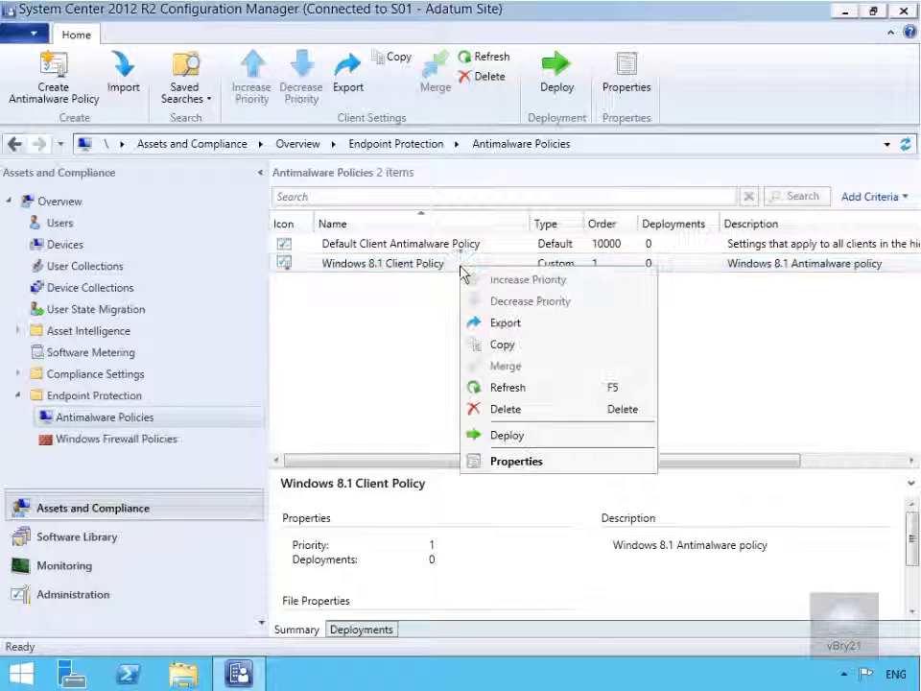
click(507, 436)
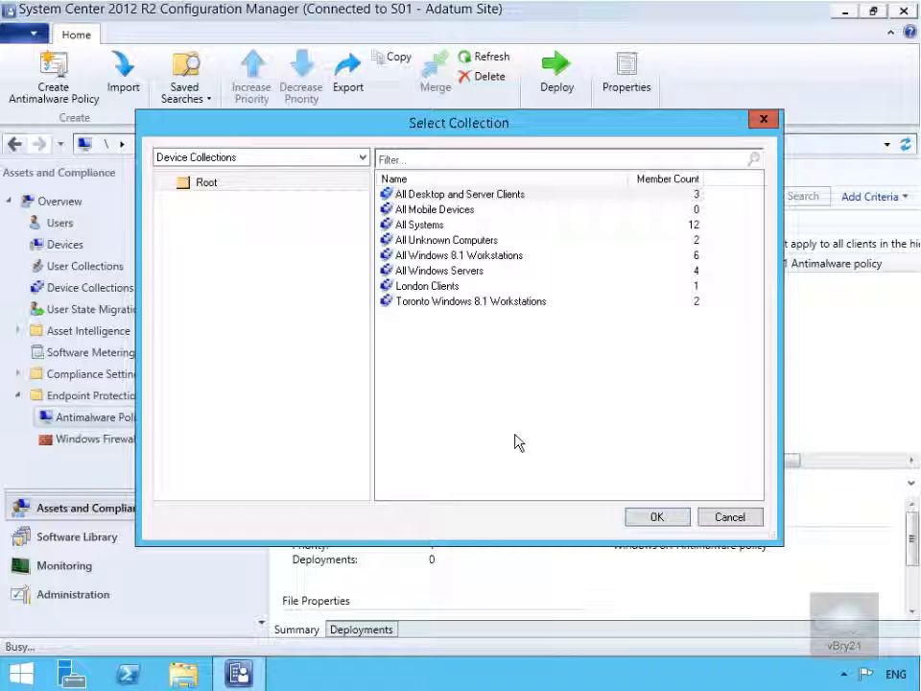
click(473, 257)
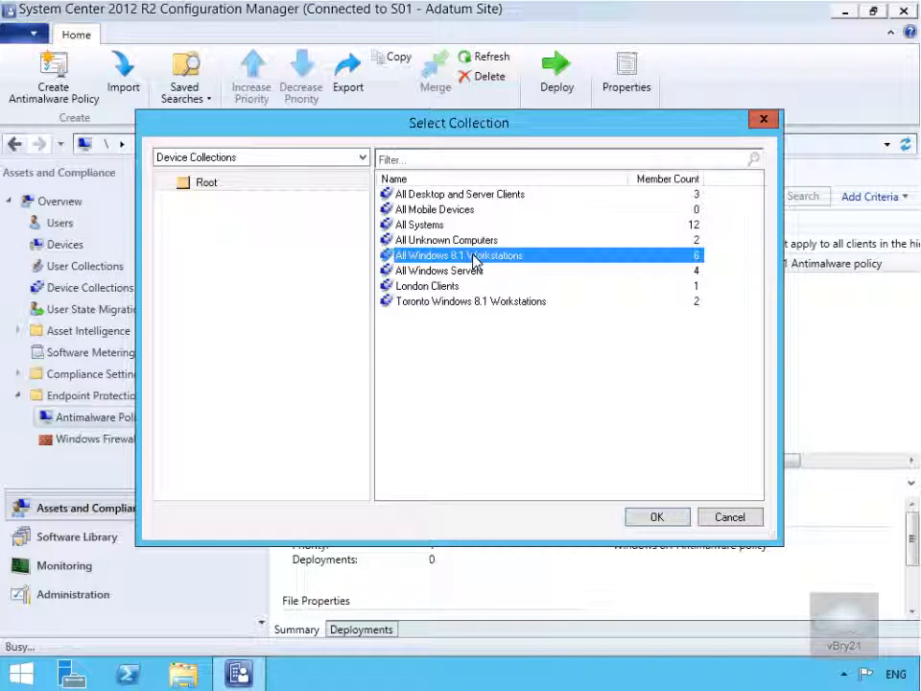
click(653, 518)
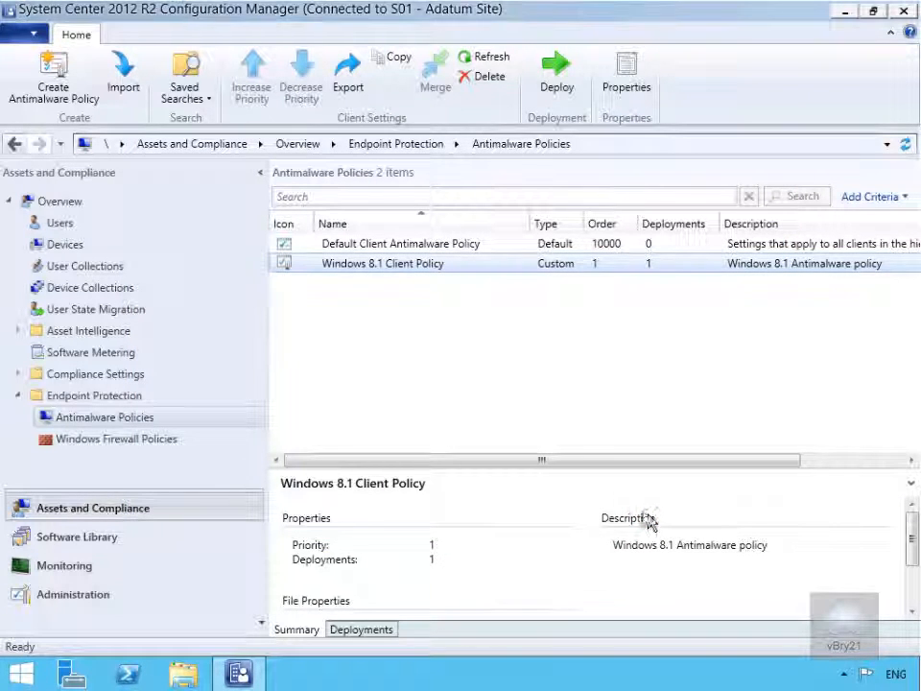
Start a new Windows Firewall policy named "Windows 8.1 Client Firewall Policy" with the description "Windows 8.1 Firewall Policy"
click(152, 443)
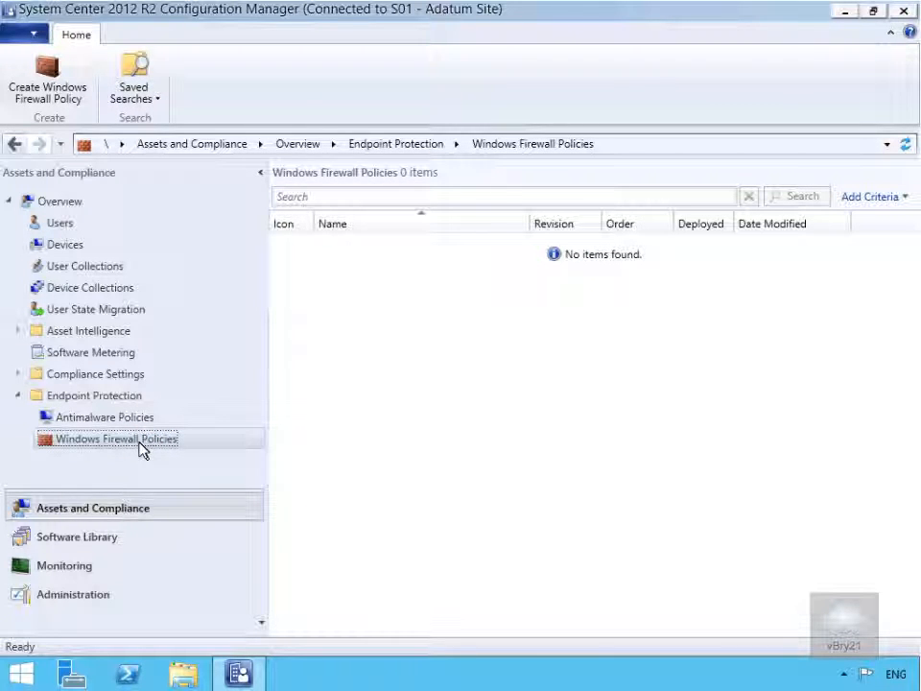
click(48, 96)
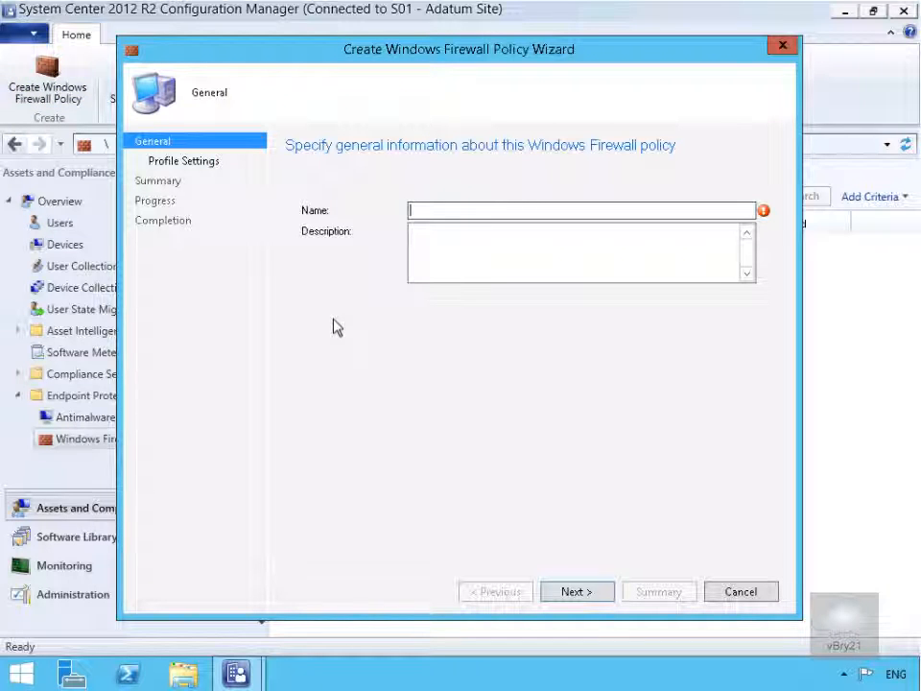
text(Windows 8.1 Client Firewall Policy)
key(Tab)
text(Windows 8.1 Firewall Policy)
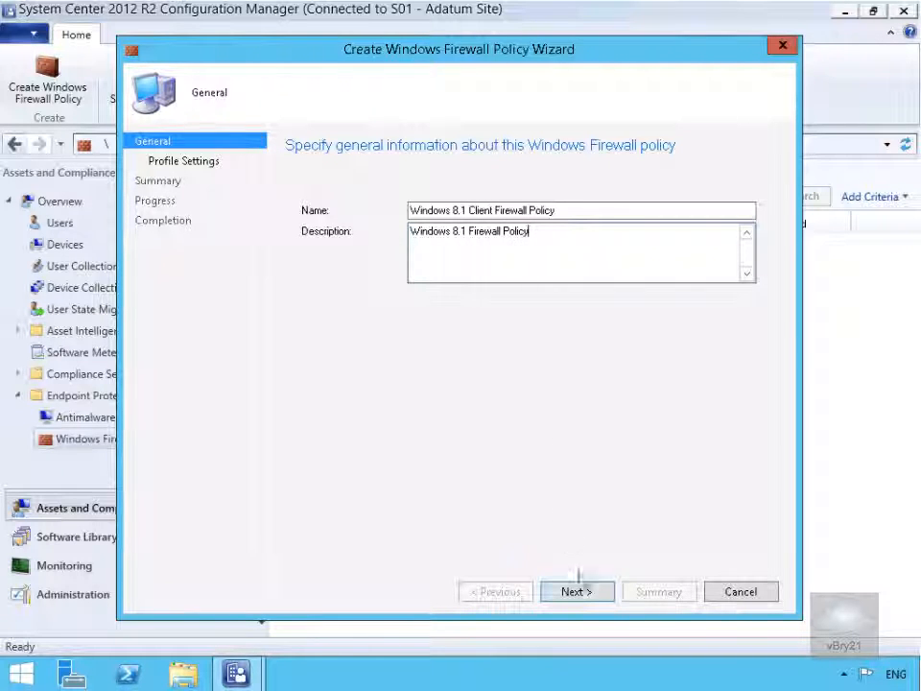
click(585, 596)
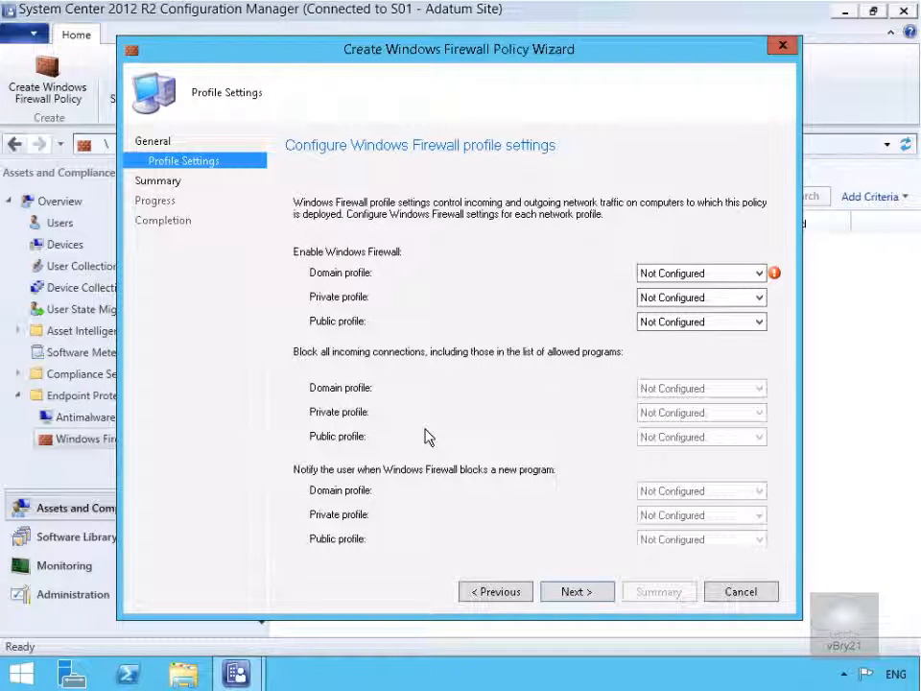
Enable Windows Firewall for the domain, private and public profiles, and block all incoming connections for the public profile only
click(659, 279)
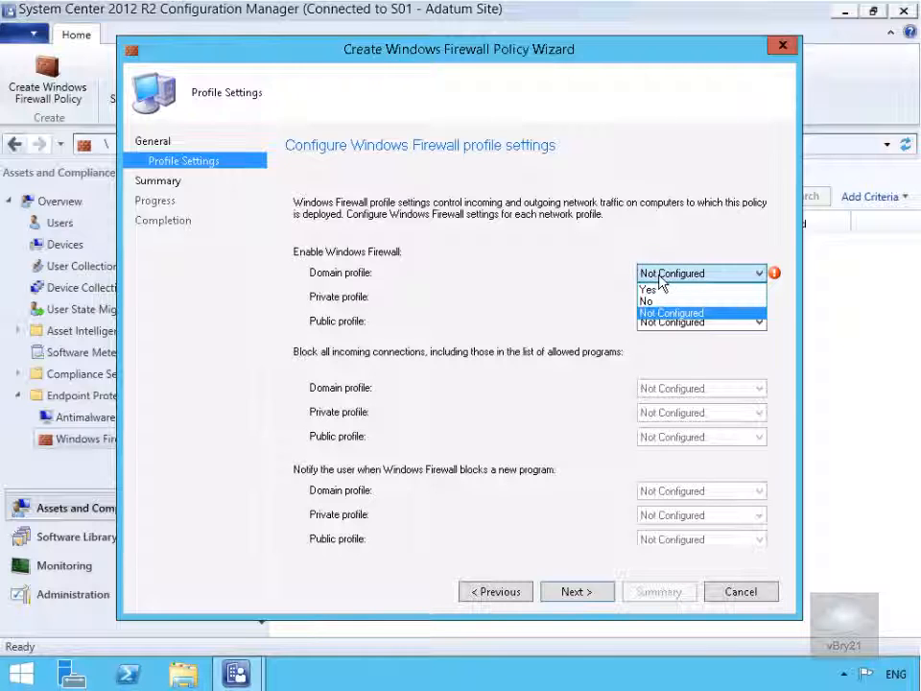
click(654, 289)
click(659, 303)
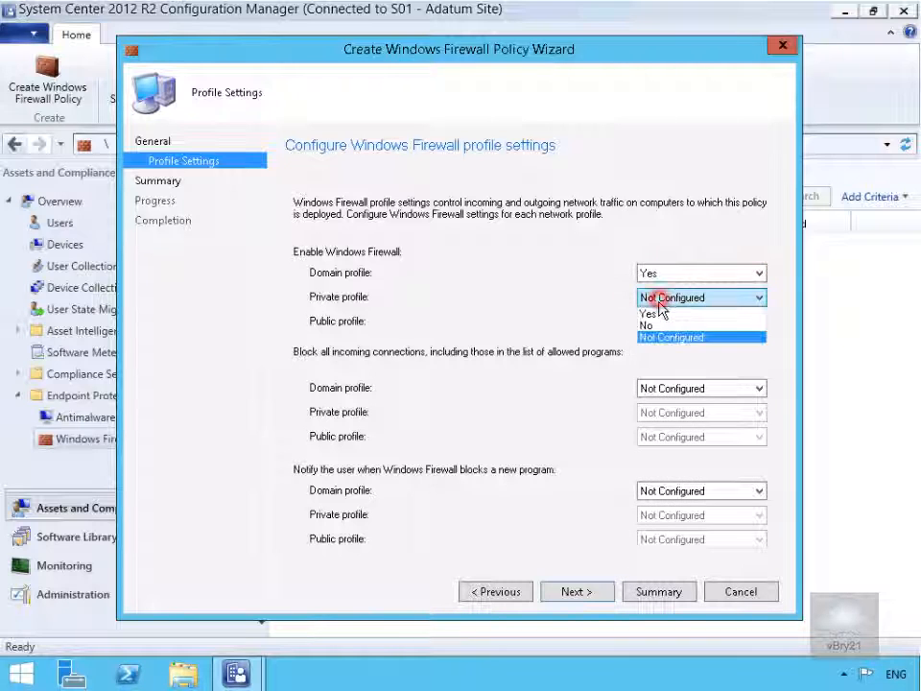
click(652, 313)
click(660, 323)
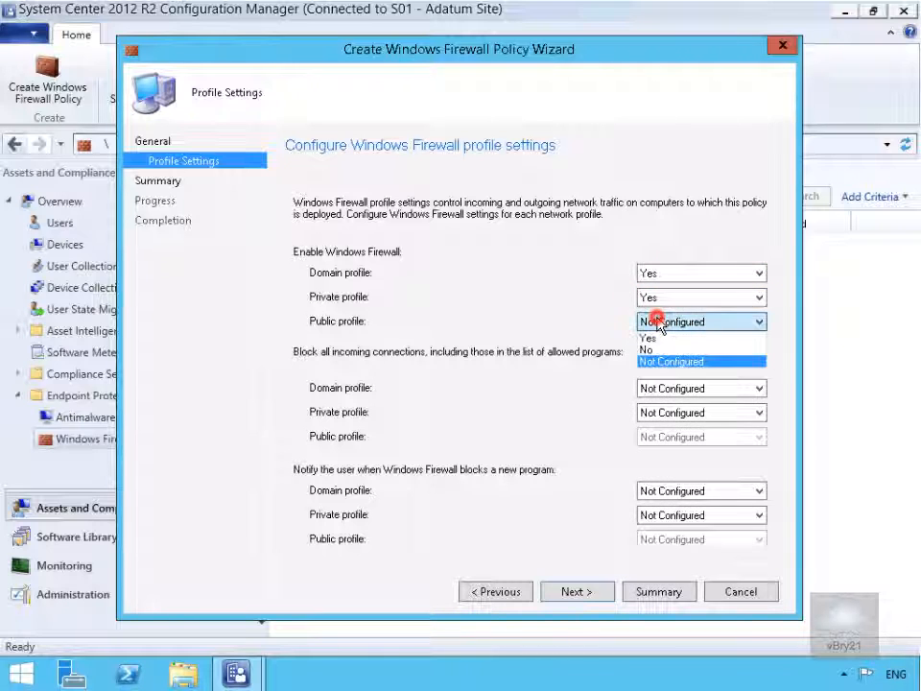
click(657, 338)
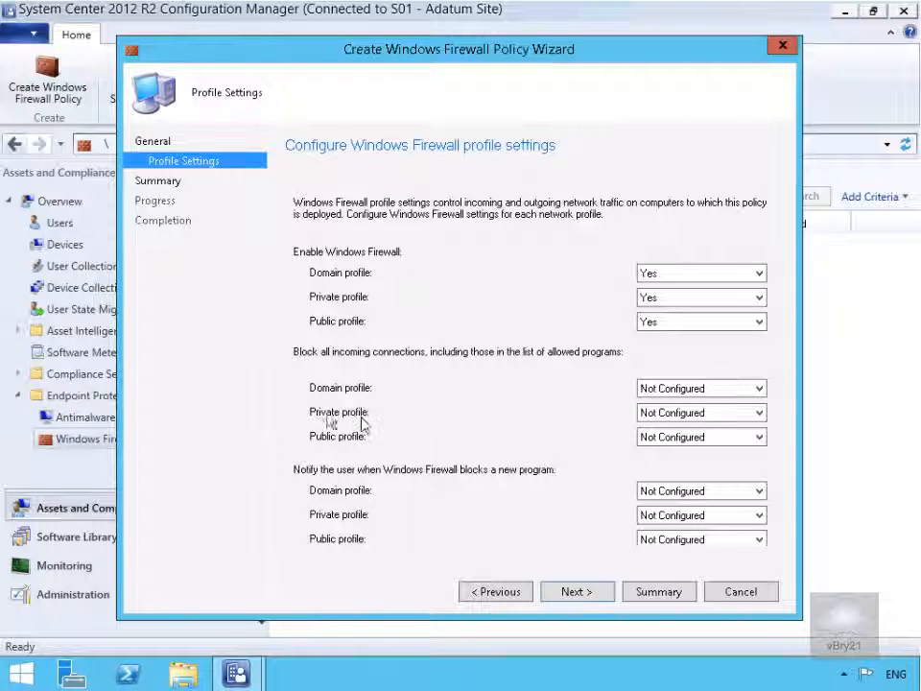
click(652, 437)
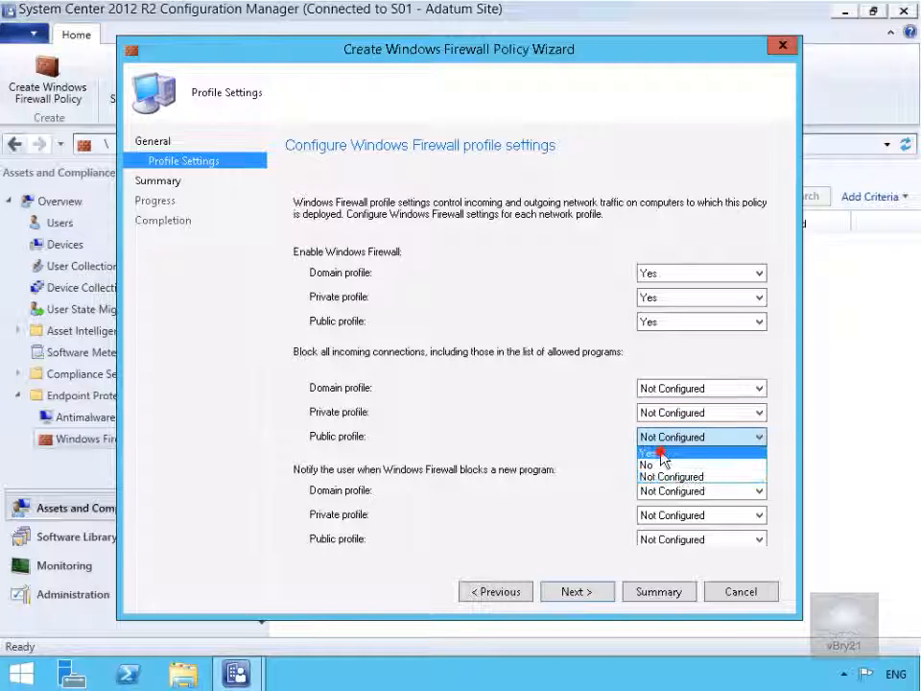
click(660, 453)
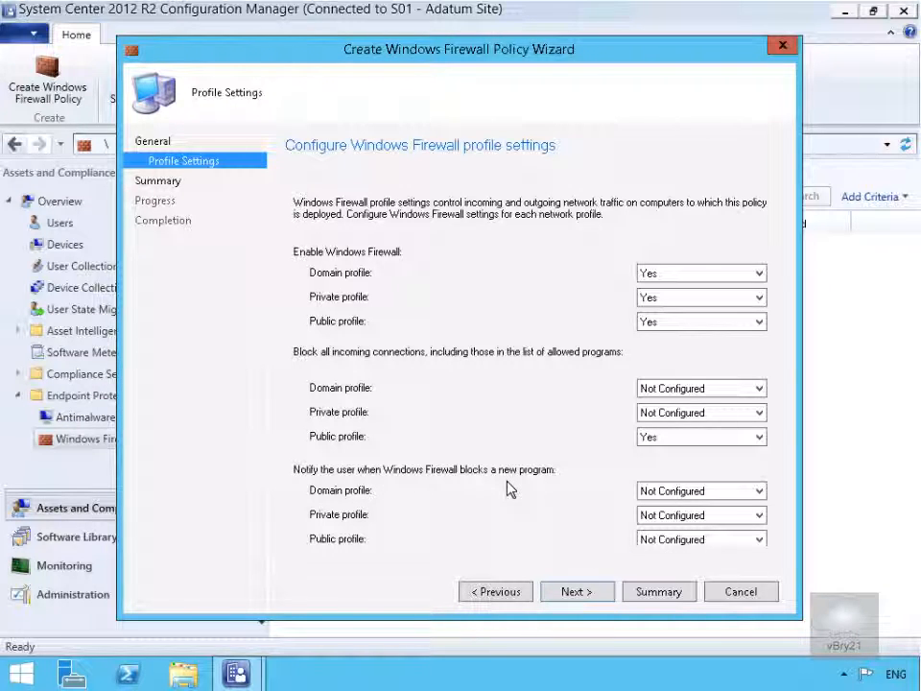
Set user notification of newly blocked programs to Yes for the domain, private and public profiles, and create the firewall policy
click(650, 493)
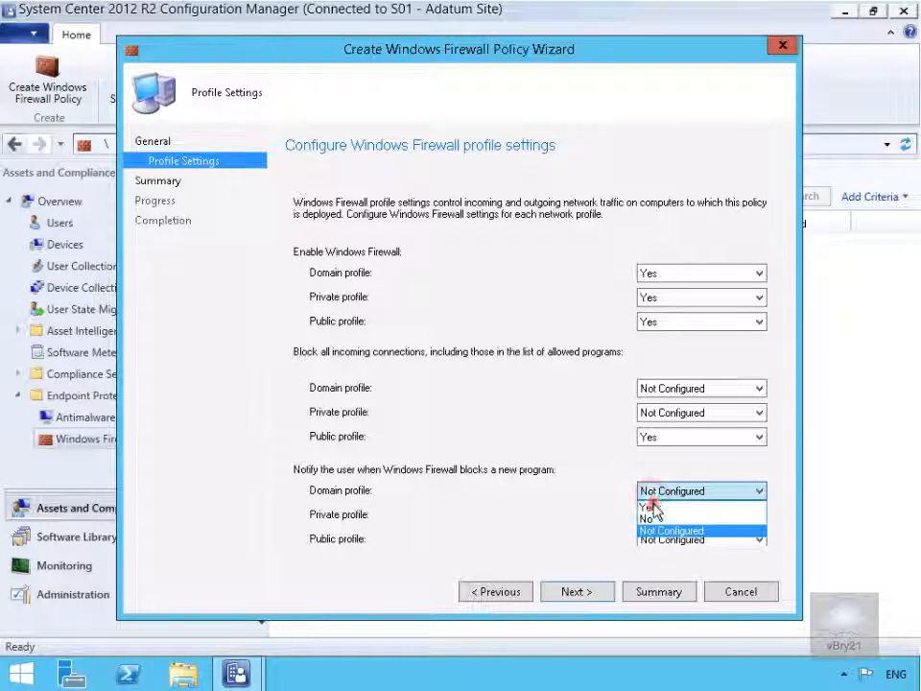
click(648, 506)
click(660, 518)
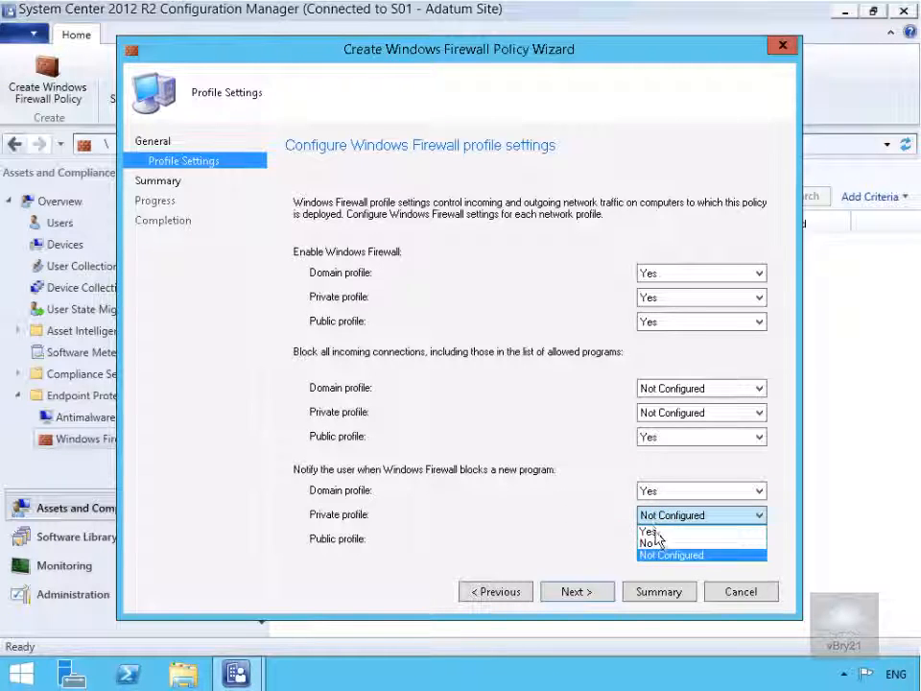
click(650, 531)
click(660, 544)
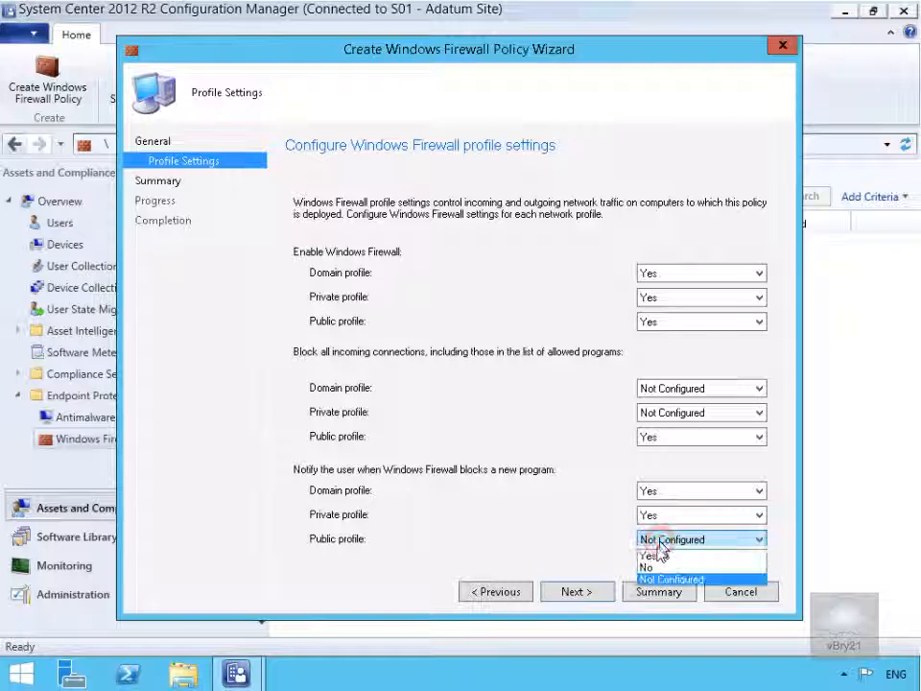
click(648, 551)
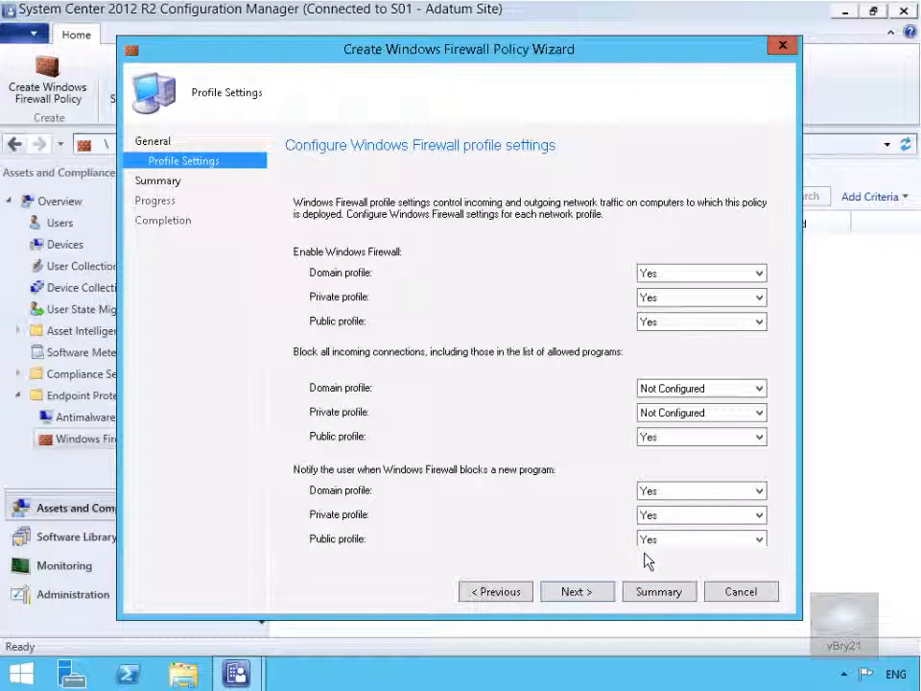
click(570, 597)
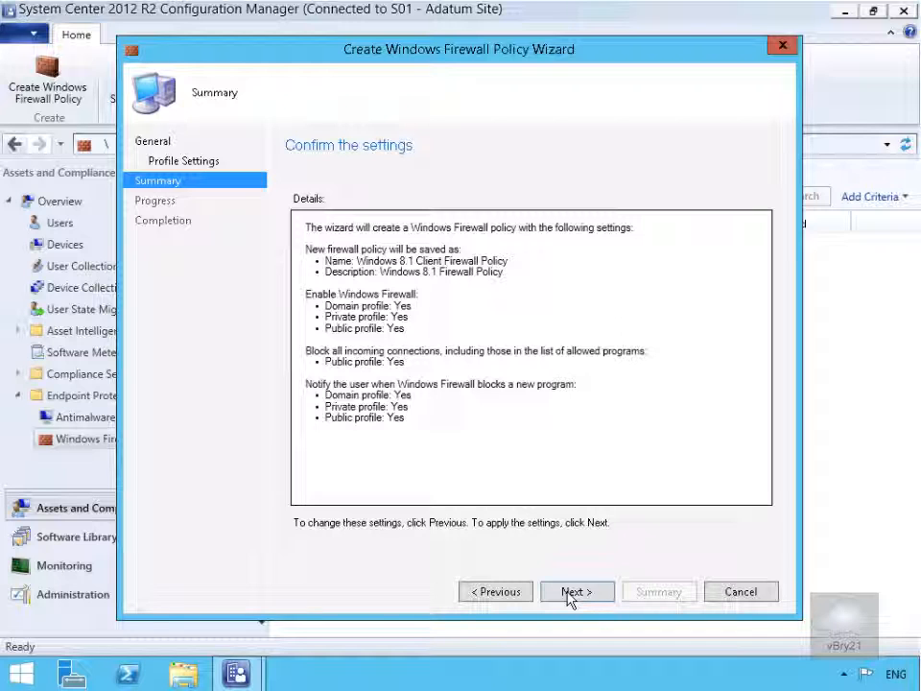
click(572, 591)
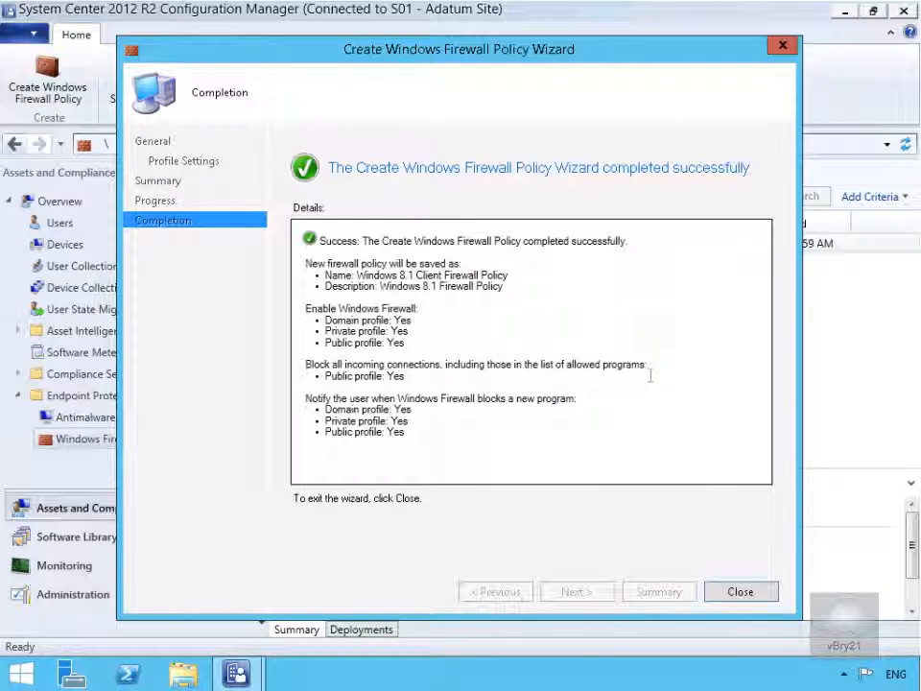
Close the completed wizard and deploy the Windows 8.1 Client Firewall Policy to the All Windows 8.1 Workstations device collection, keeping the default simple schedule
click(741, 592)
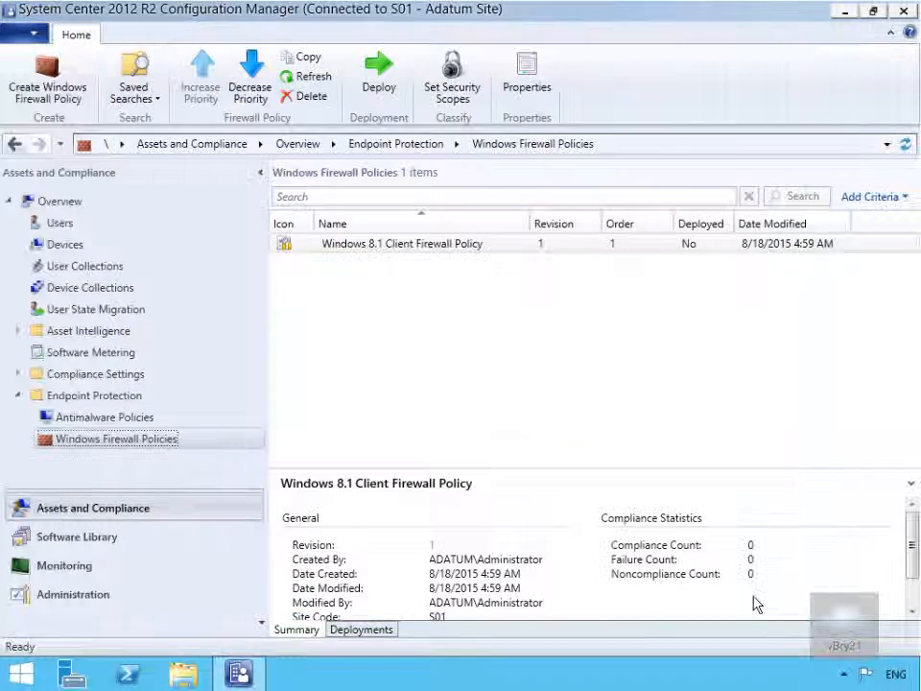
click(384, 248)
right_click(383, 252)
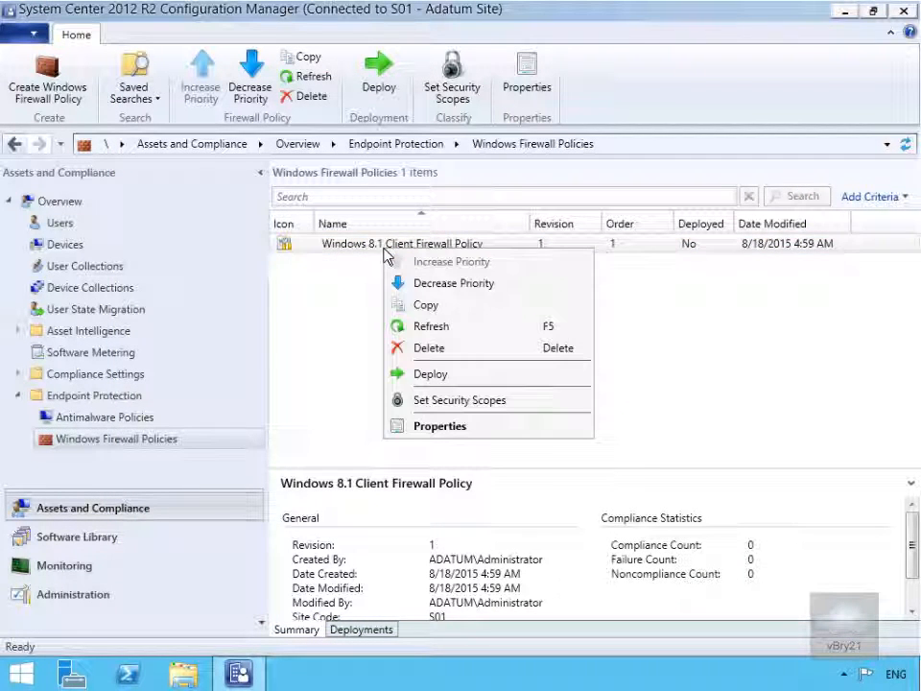
click(432, 378)
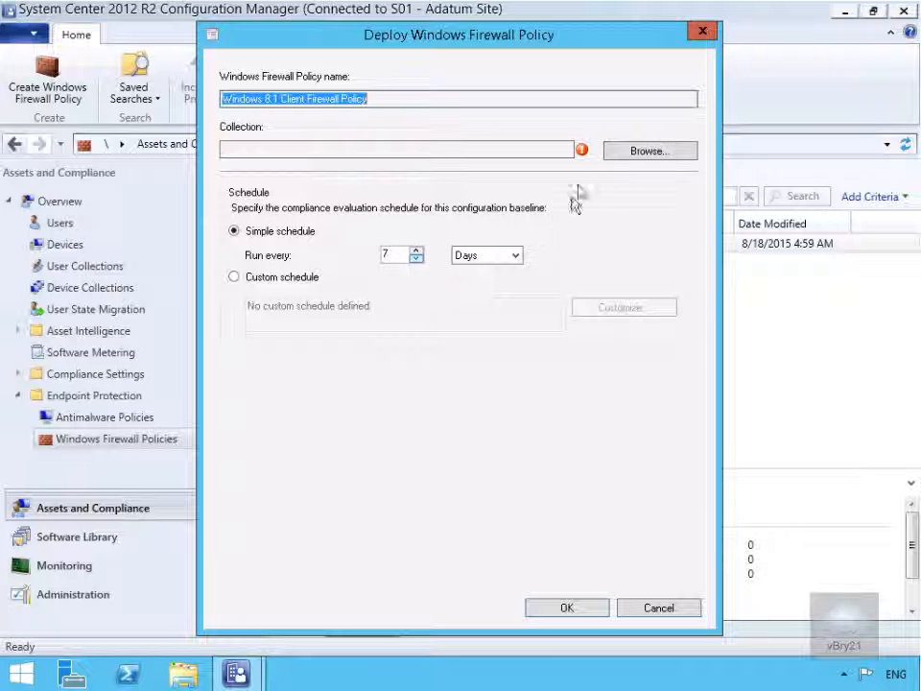
click(618, 155)
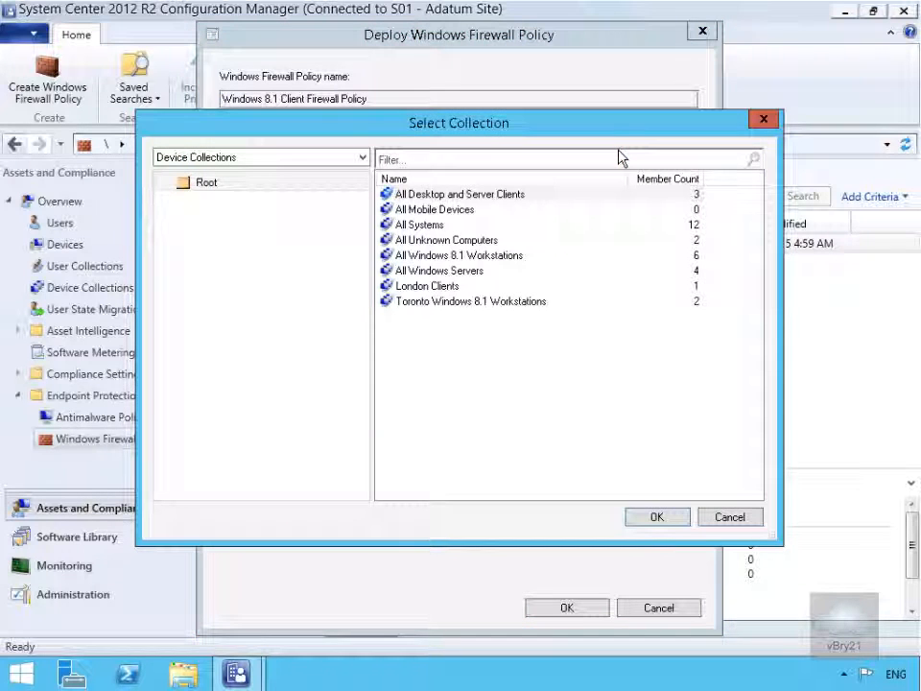
click(483, 257)
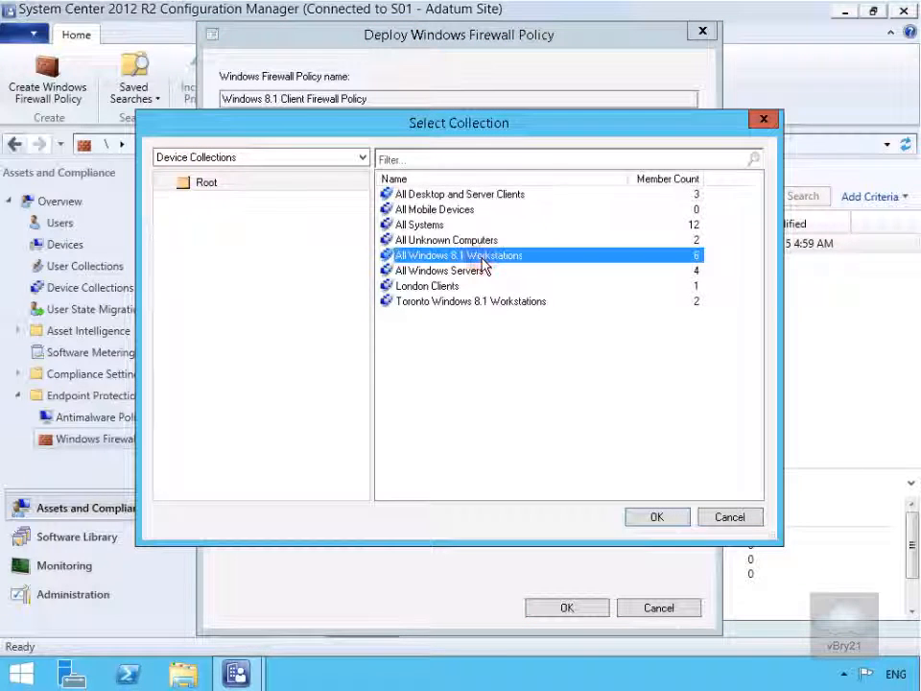
click(641, 518)
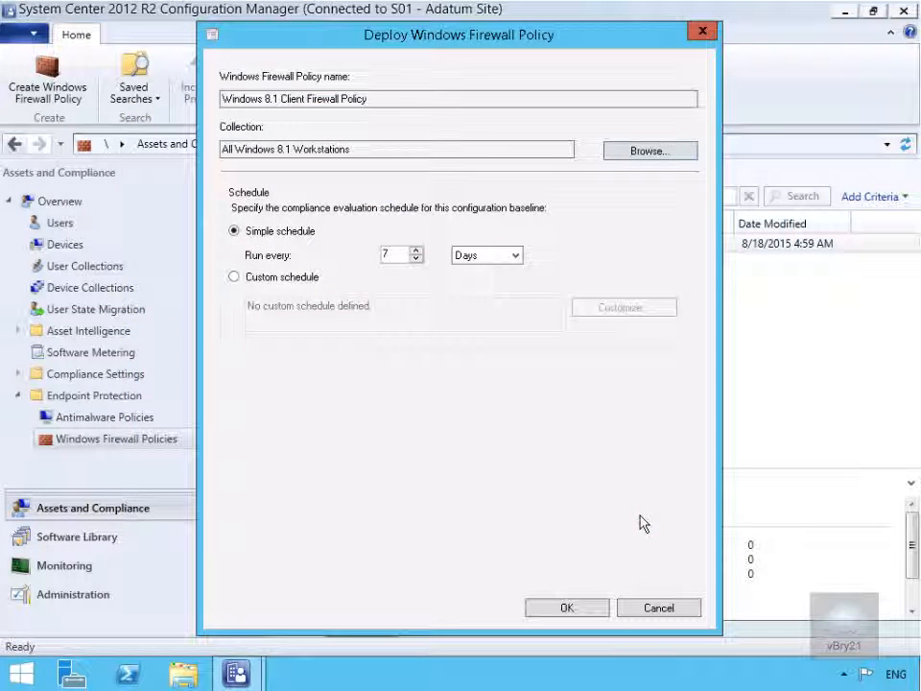
click(544, 610)
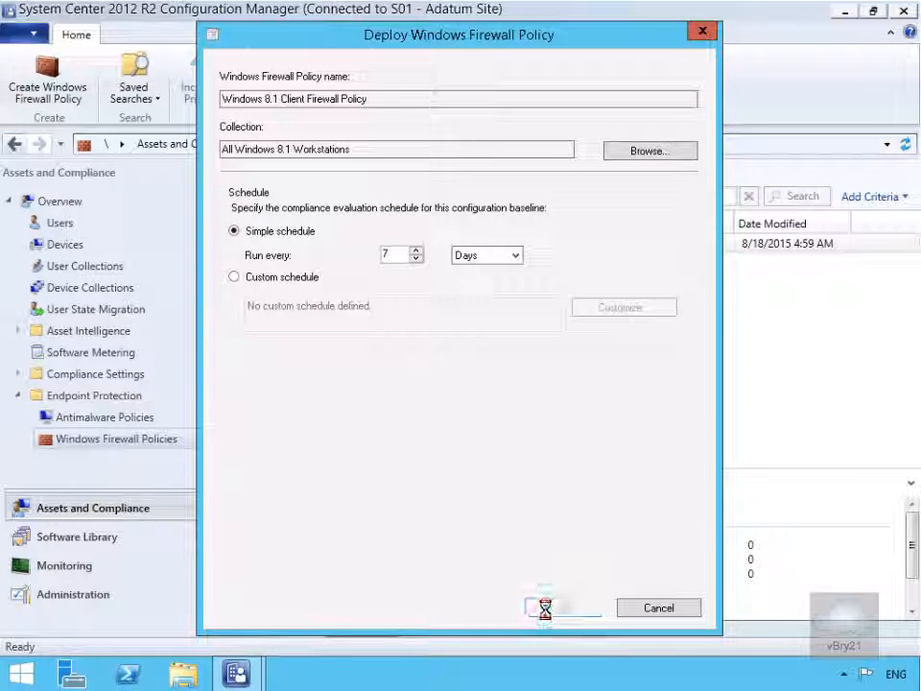